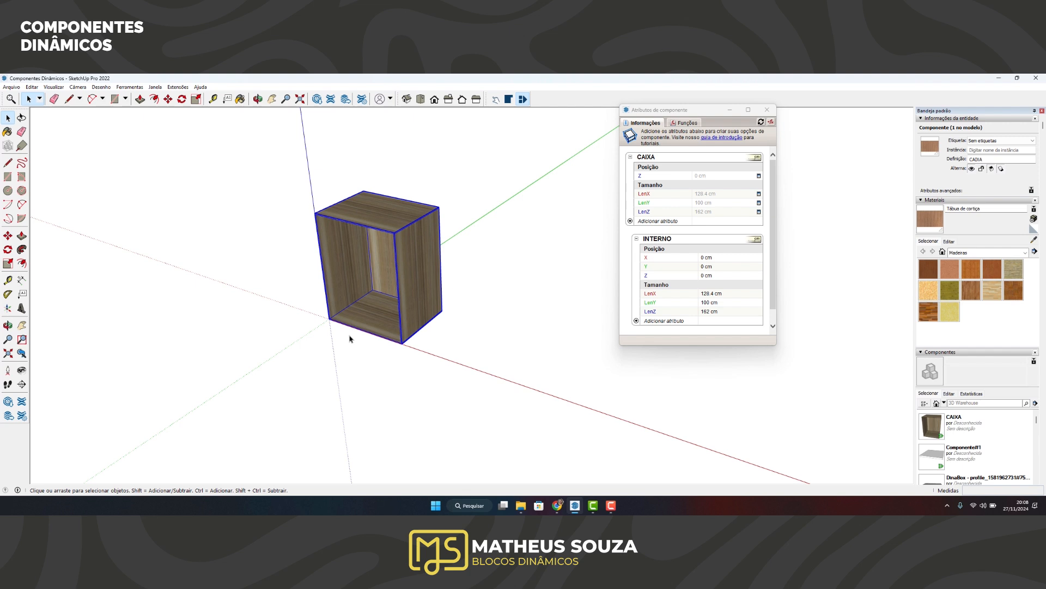
Open the component options of the CAIXA cabinet and go through its elevation and width values
left_click(509, 100)
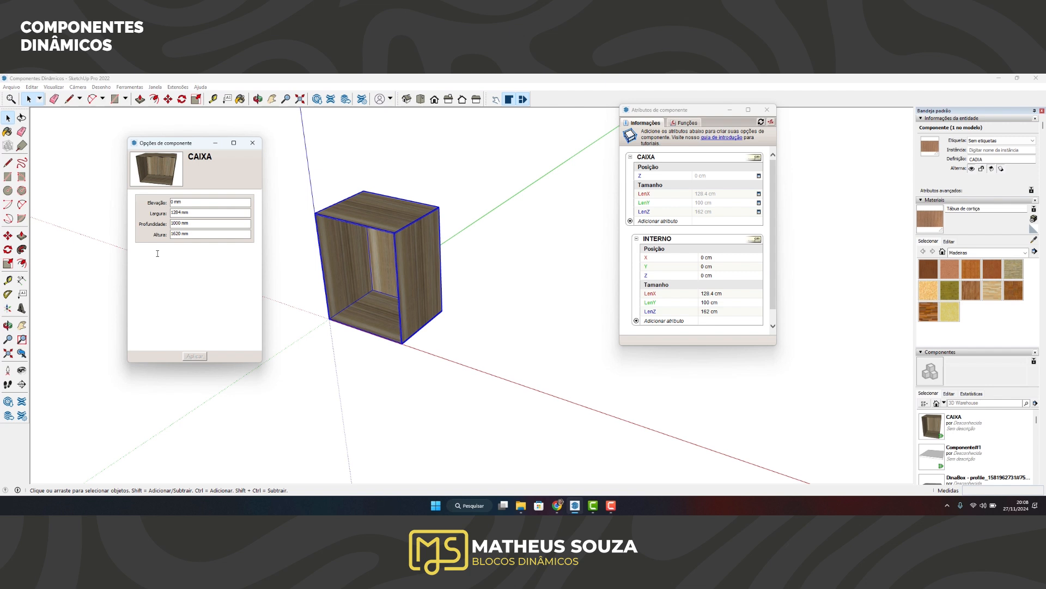
scroll(312, 245, "up", 3)
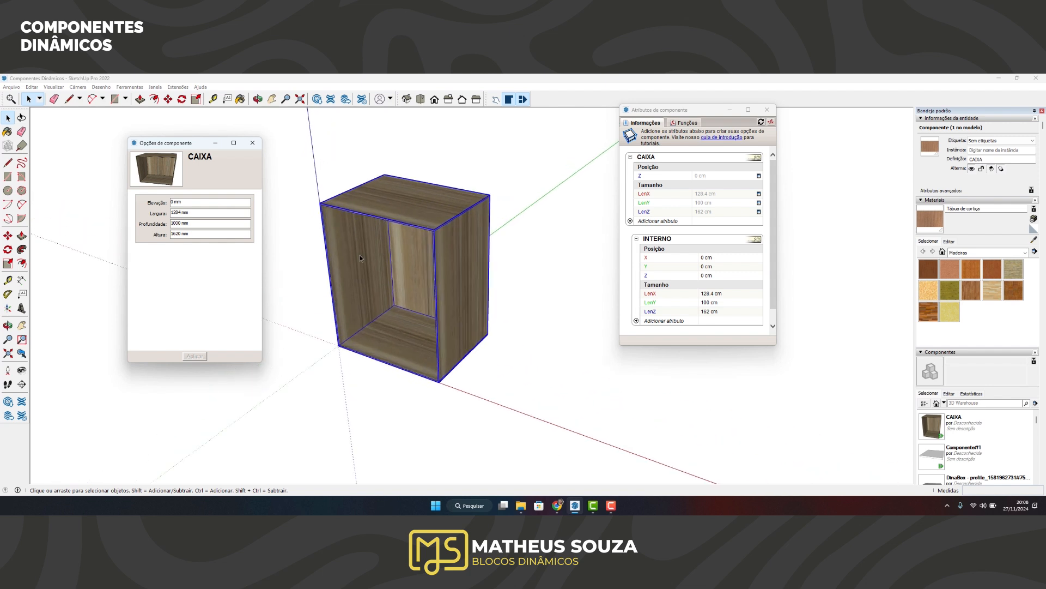
scroll(312, 245, "up", 1)
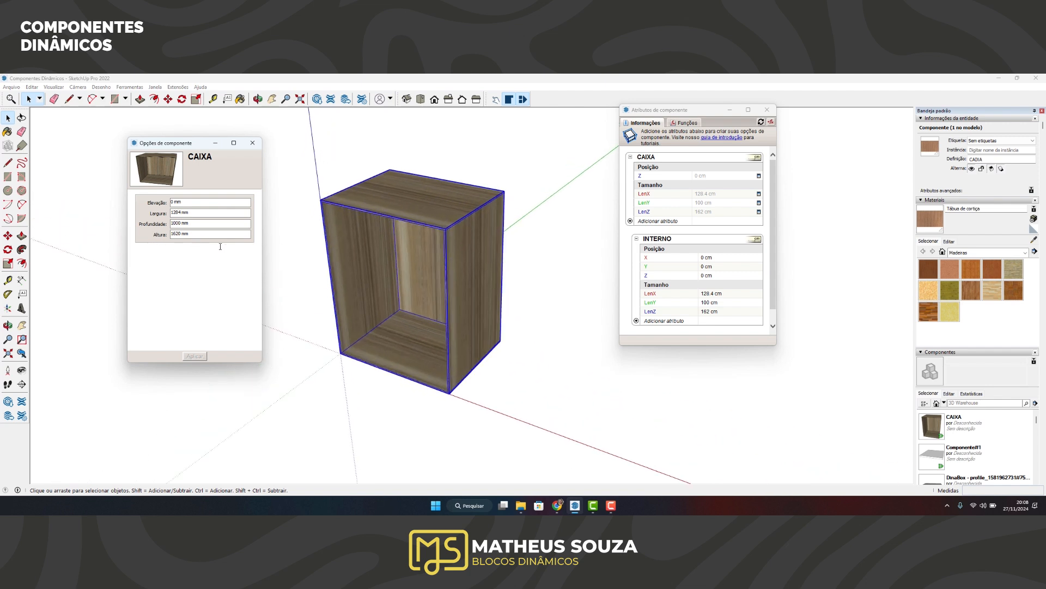
left_click(182, 203)
key("Tab")
Add a custom attribute named a001_montagem to the CAIXA component and widen the attributes window slightly
left_click(652, 222)
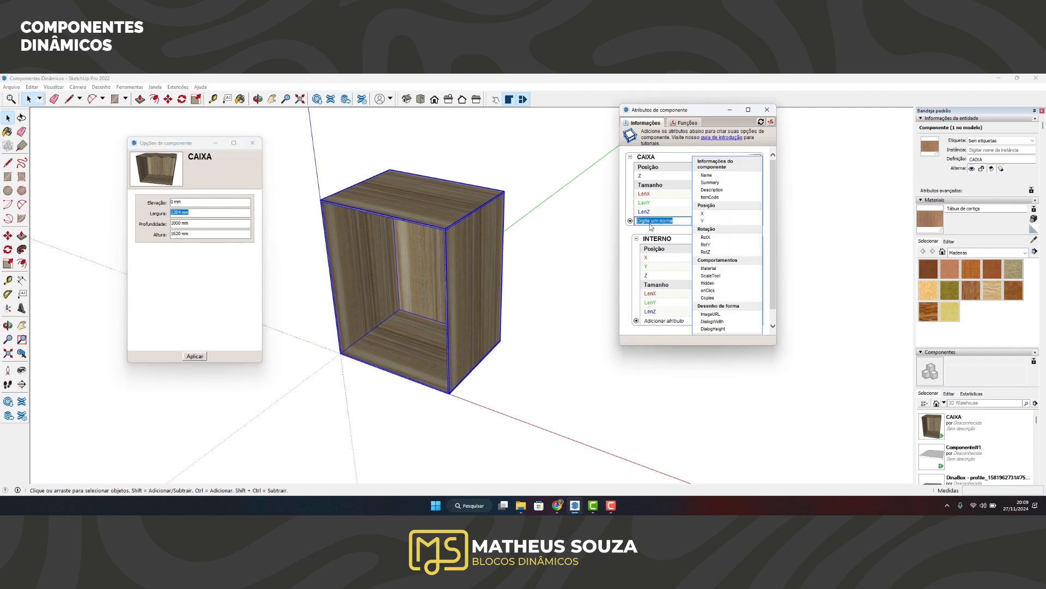
type("a001_montagem")
key("Return")
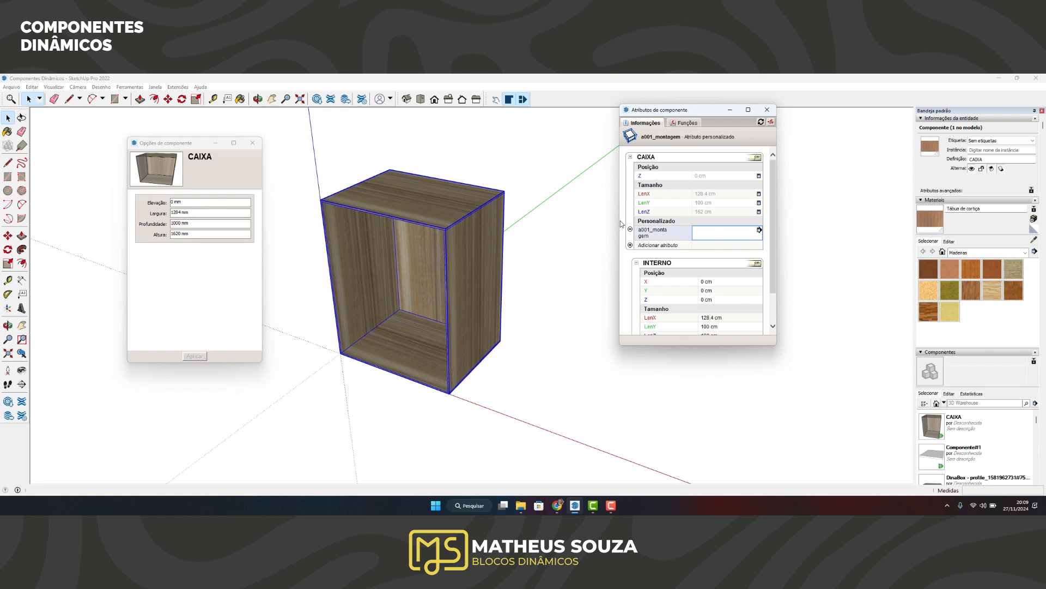
left_click_drag(620, 223, 599, 223)
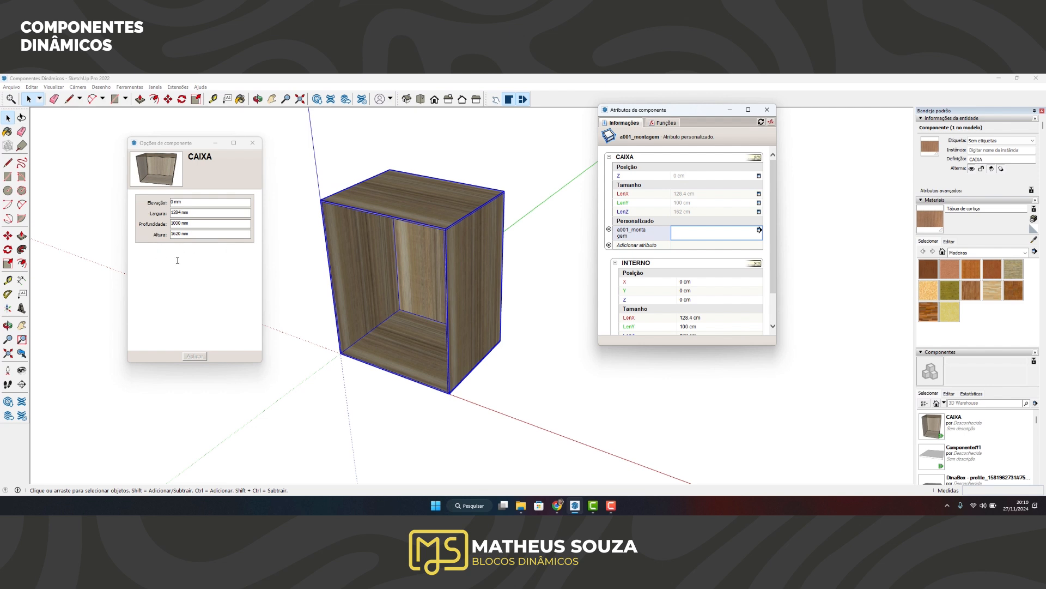
Make a001_montagem visible to users, with the display label "MONTAGEM CAIXA" followed by a row of dashes
left_click(758, 231)
left_click(677, 168)
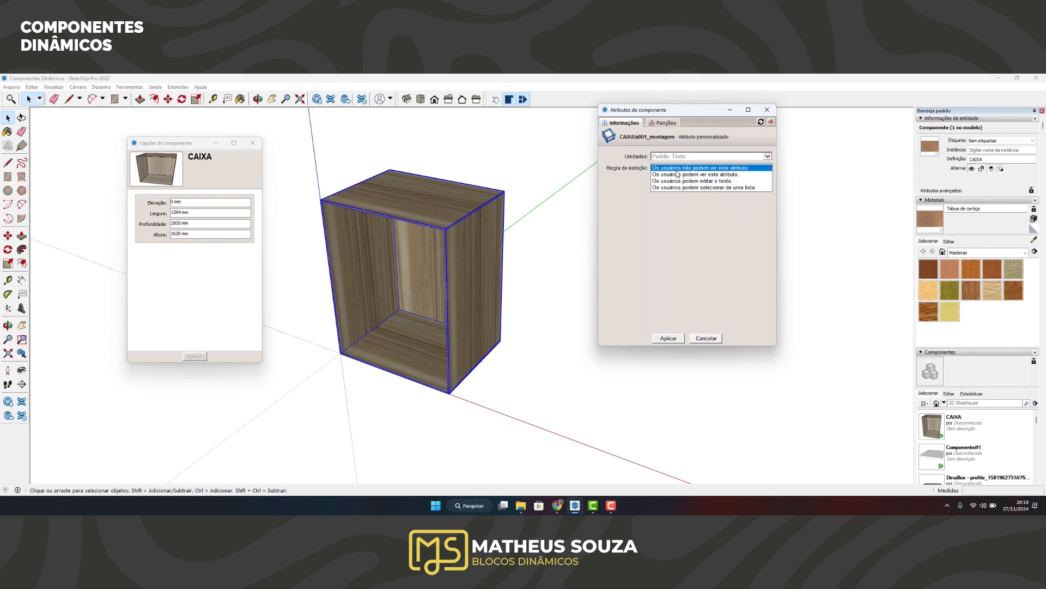
left_click(659, 175)
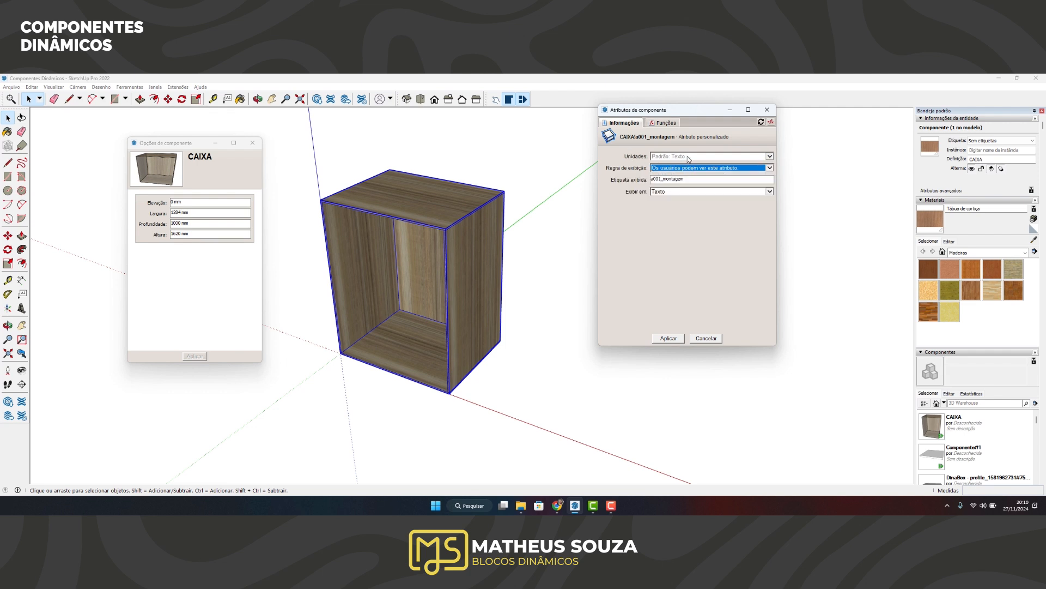
key("Tab")
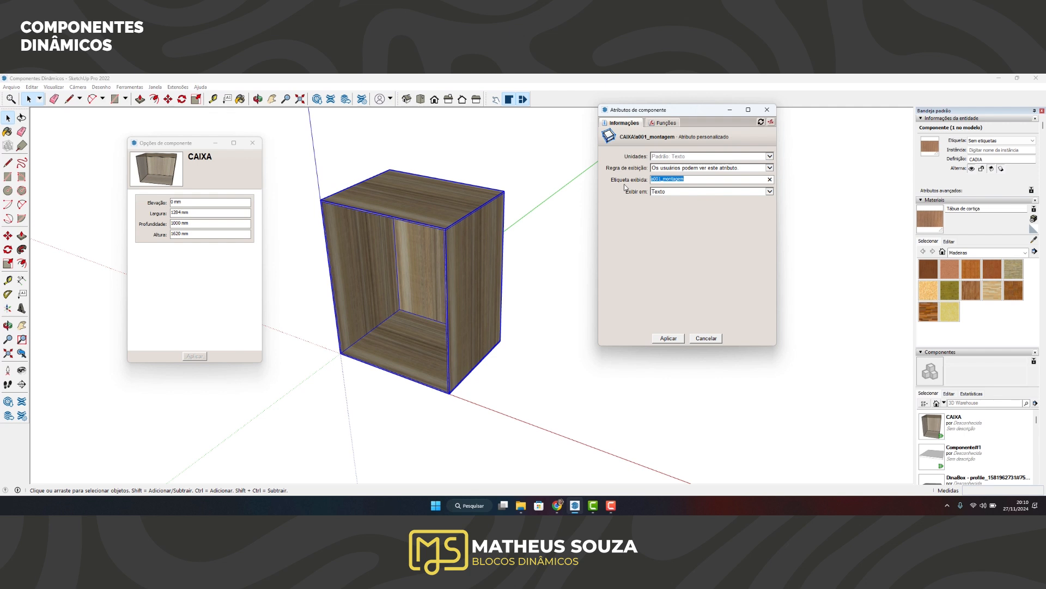
key("Caps_Lock")
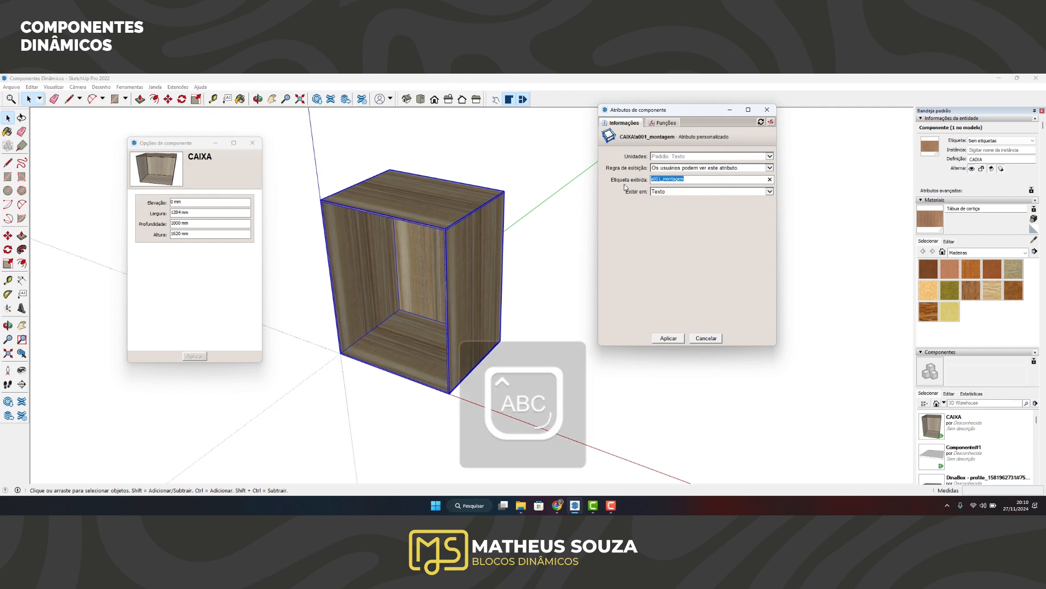
type("MONTAGEM CAIXA")
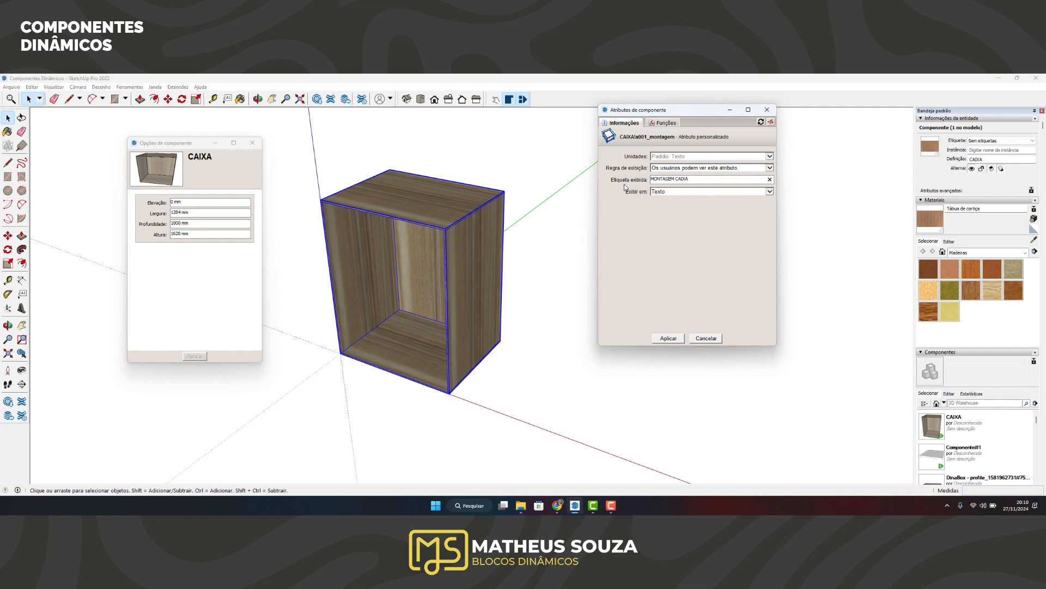
type("-----------------")
left_click(669, 339)
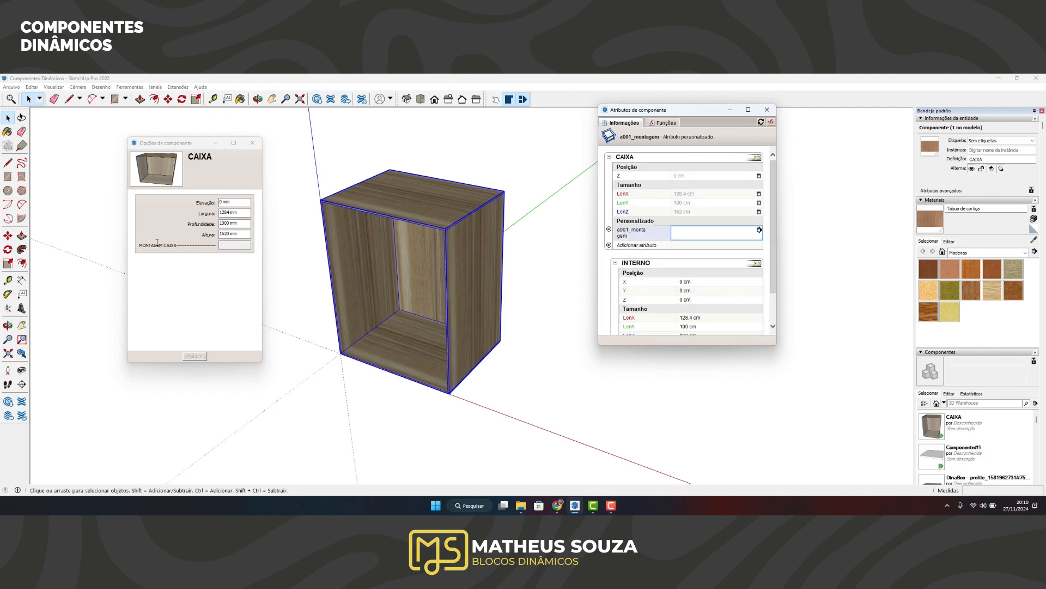
Remove the trailing dashes from the a001_montagem display label, leaving MONTAGEM CAIXA
left_click(760, 230)
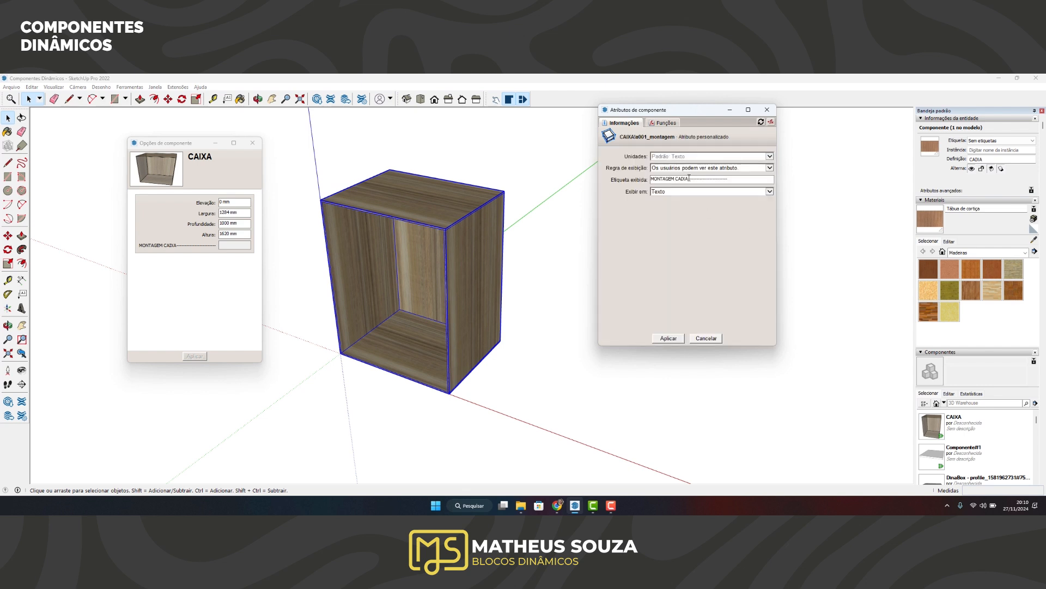
left_click_drag(688, 178, 730, 179)
key("Delete")
left_click(668, 338)
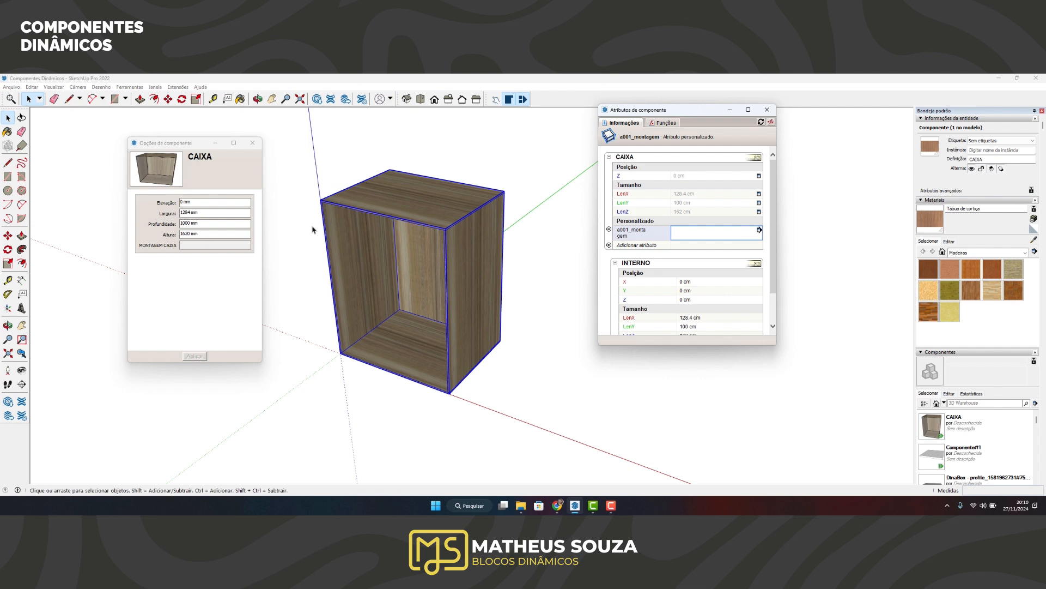
left_click(210, 247)
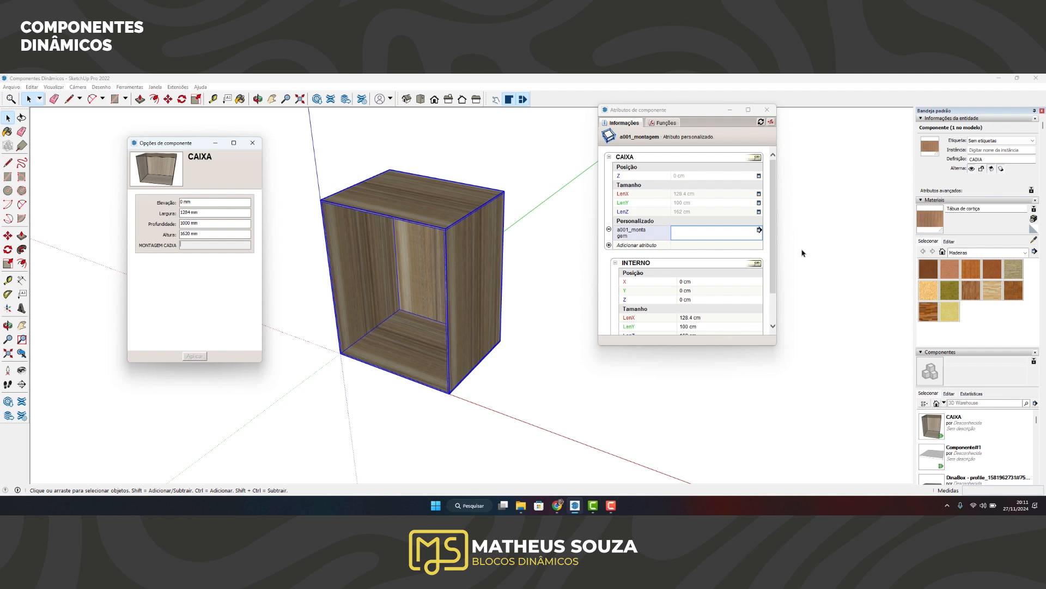
Edit the display label of a001_montagem to read MONTAGEM DE CAIXA
left_click(760, 230)
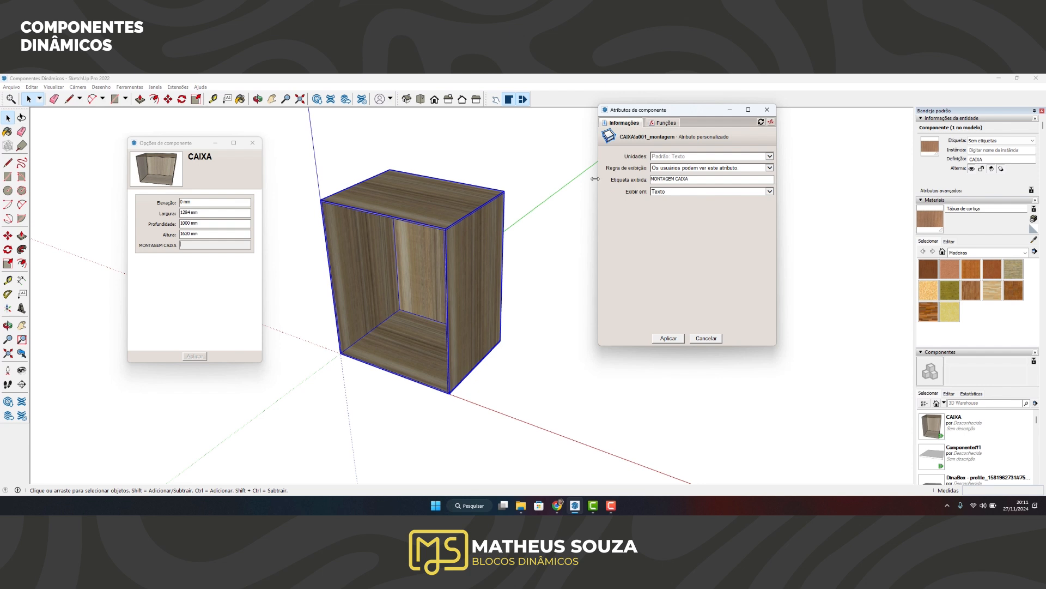
left_click_drag(599, 180, 573, 180)
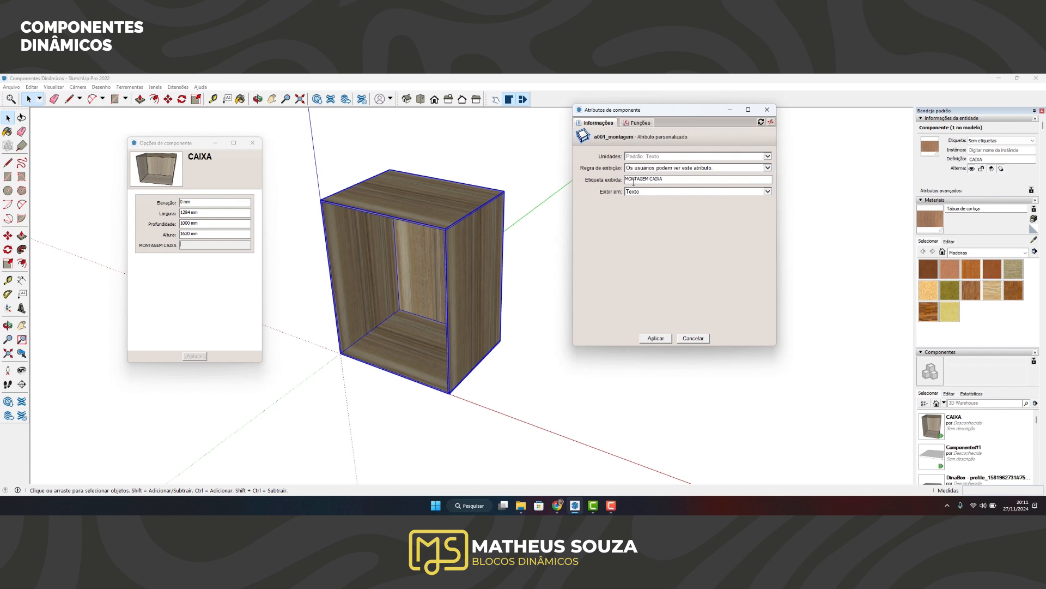
type("DE")
Find and open Bloco de notas (Notepad), and make its window slightly narrower
left_click(473, 505)
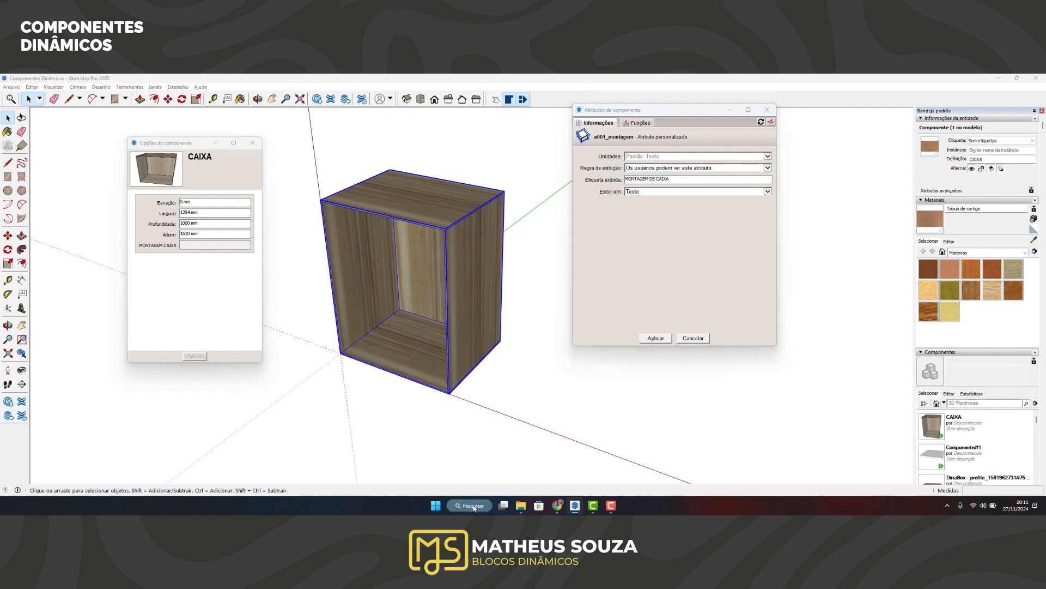
type("BLOCO")
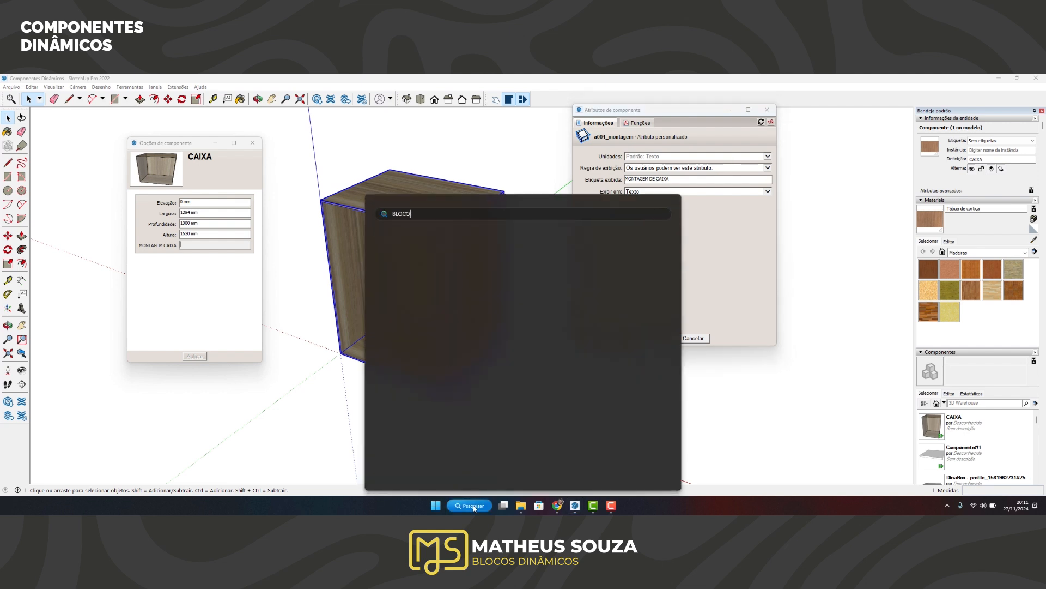
type(" DE NOTAS")
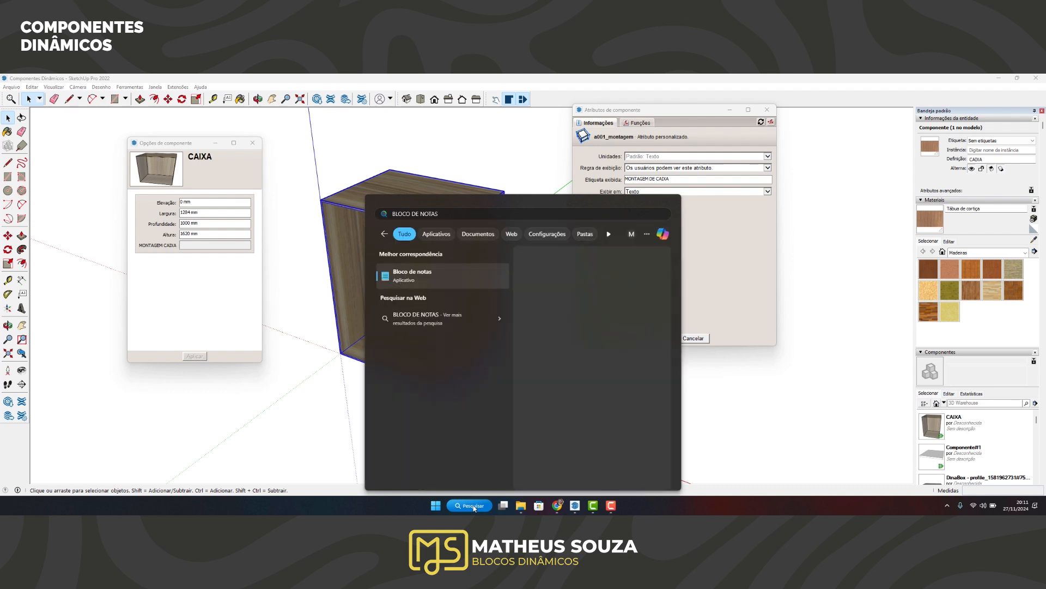
key("Return")
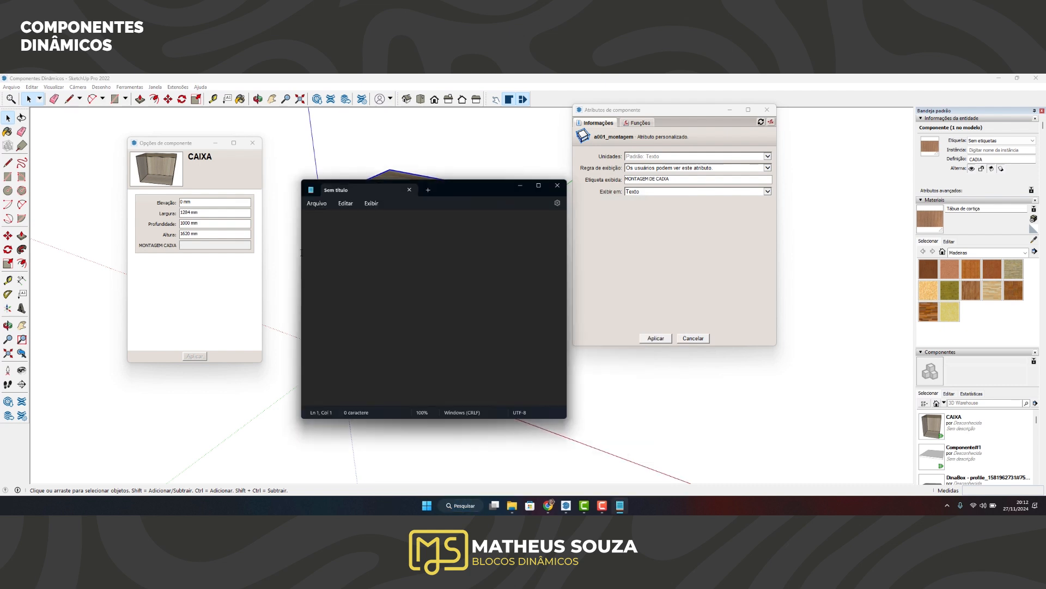
left_click_drag(301, 252, 314, 257)
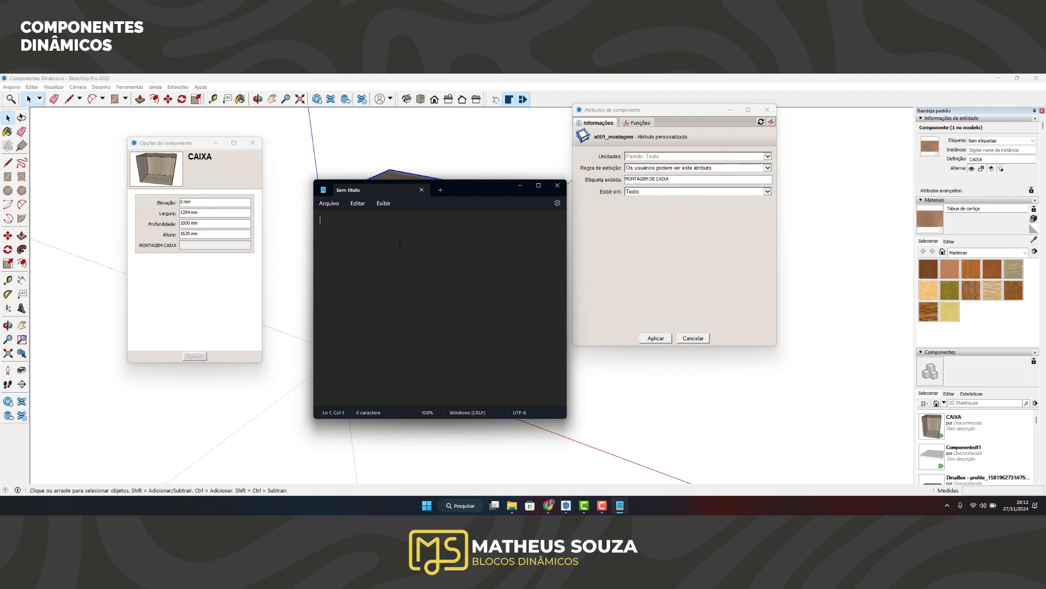
Write the bold-text example <b>titulo</b> on the first line of the note
key("Caps_Lock")
type("<b")
type("titulos")
key("BackSpace")
type("</b>")
left_click(333, 220)
left_click_drag(331, 220, 353, 223)
left_click(376, 222)
Add the coloured-text example <font color=blue>titulo2</font> on the second line of the note
key("Return")
type("<font color")
type("blue\"")
key("BackSpace")
key("BackSpace")
type(">")
key("BackSpace")
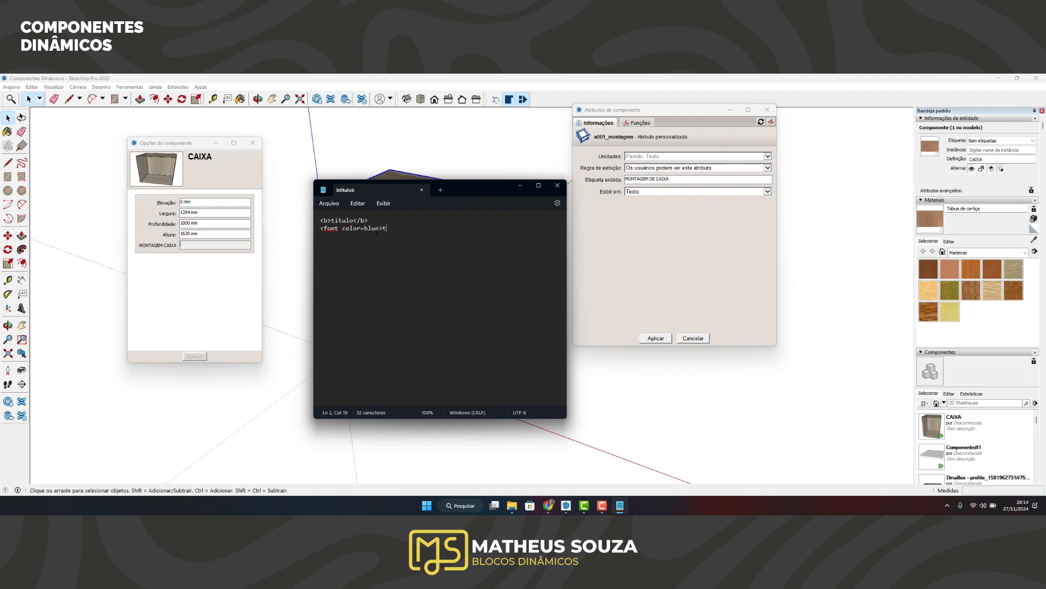
type("tit")
type("ul")
type("fon")
type("t>")
Add the text-size example <font size=2>titulo3</font> on the third line of the note
type("font ")
type("size")
type("=1")
key("BackSpace")
type("2>titulo3</font>")
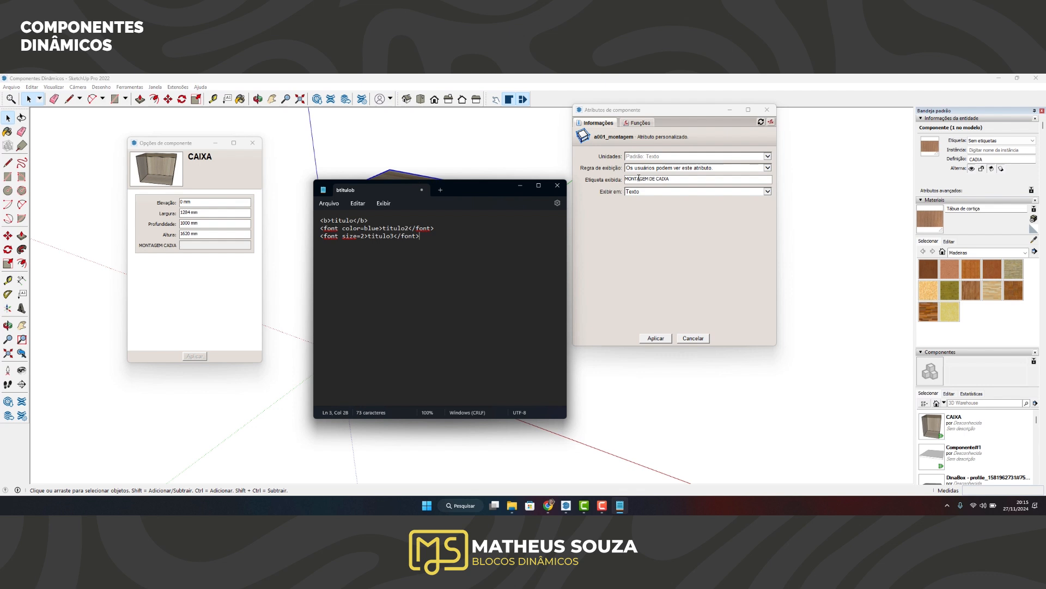
Close the note without saving it and reselect the CAIXA cabinet in SketchUp
left_click(619, 505)
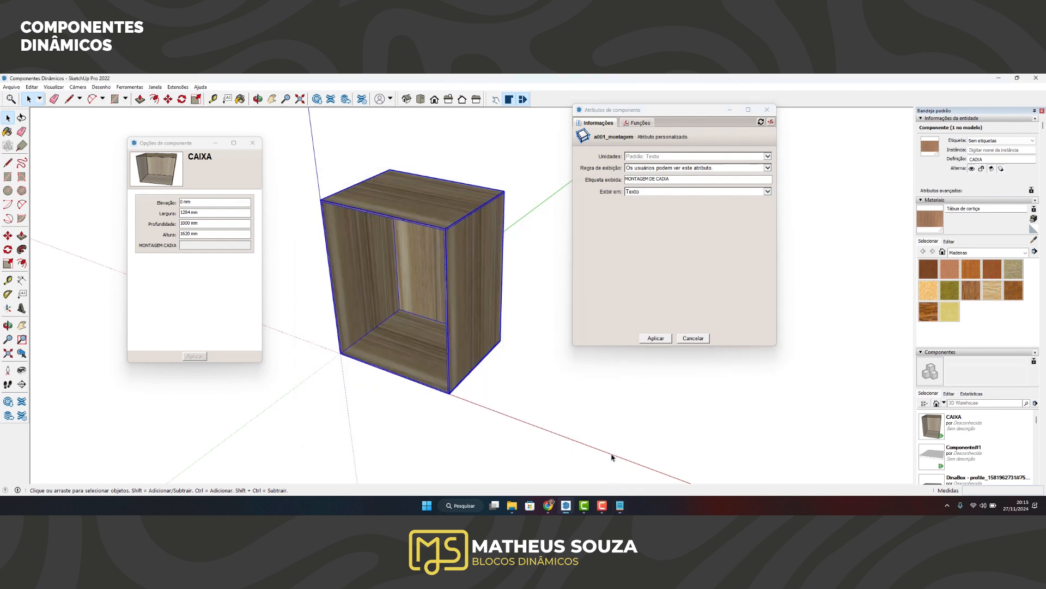
left_click(619, 505)
left_click(620, 444)
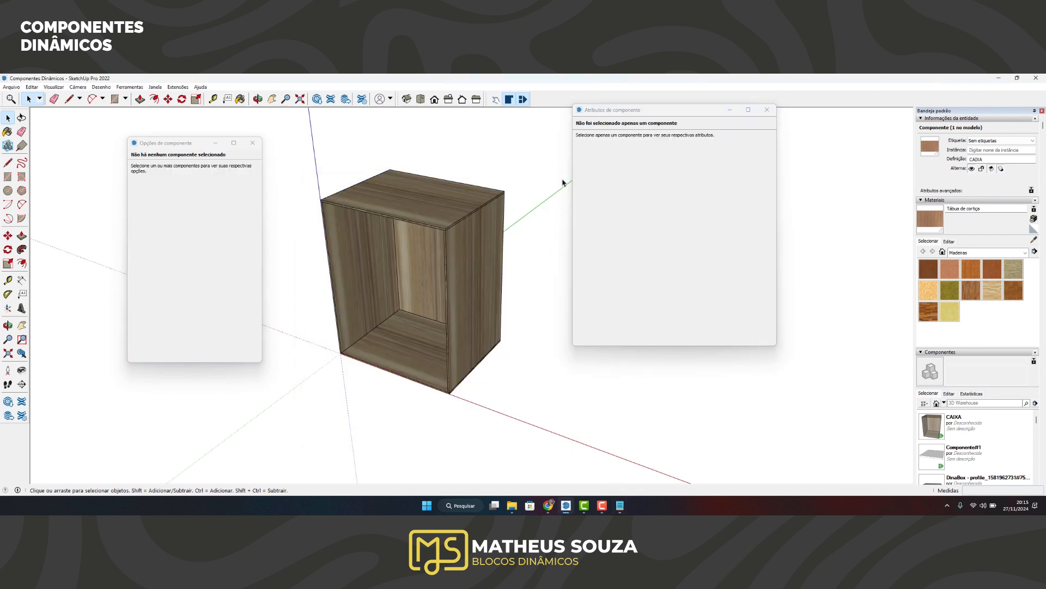
left_click(620, 505)
left_click(557, 185)
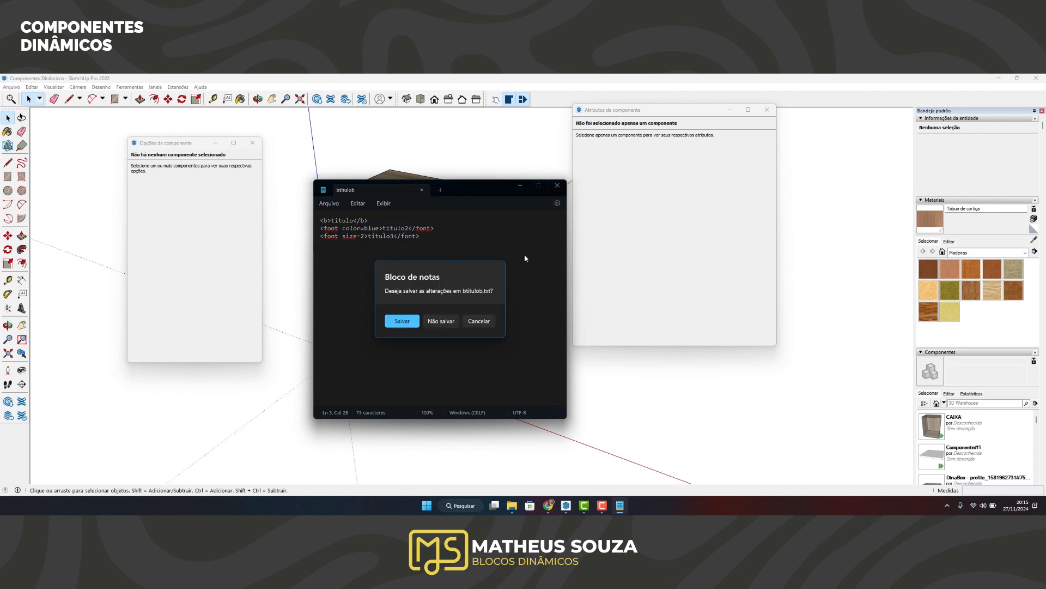
left_click(440, 321)
left_click(384, 264)
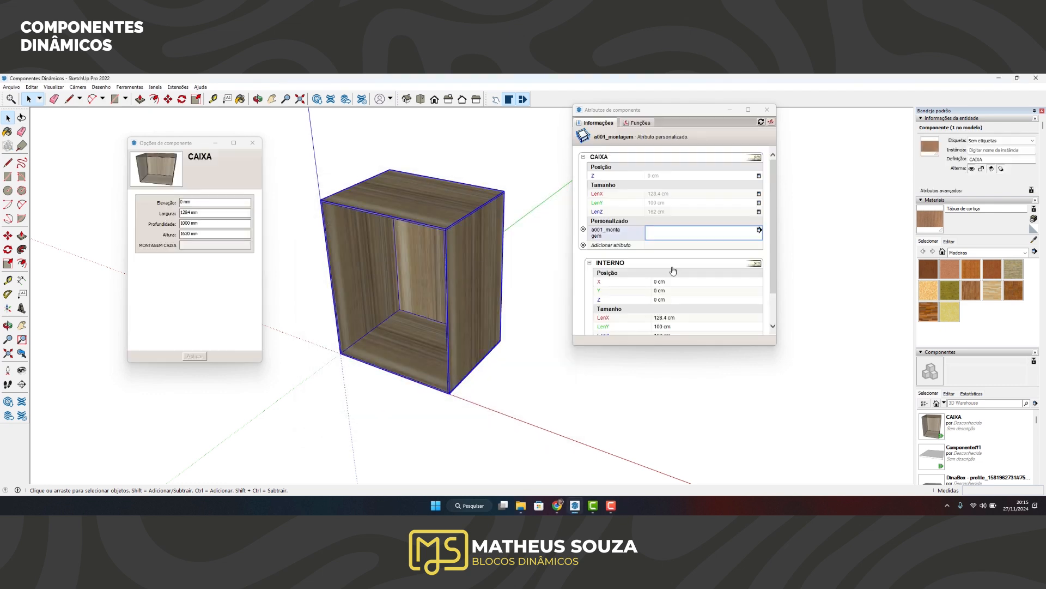
Add a <b> bold tag to the a001_montagem display label and begin a <font color= tag in it
left_click(759, 230)
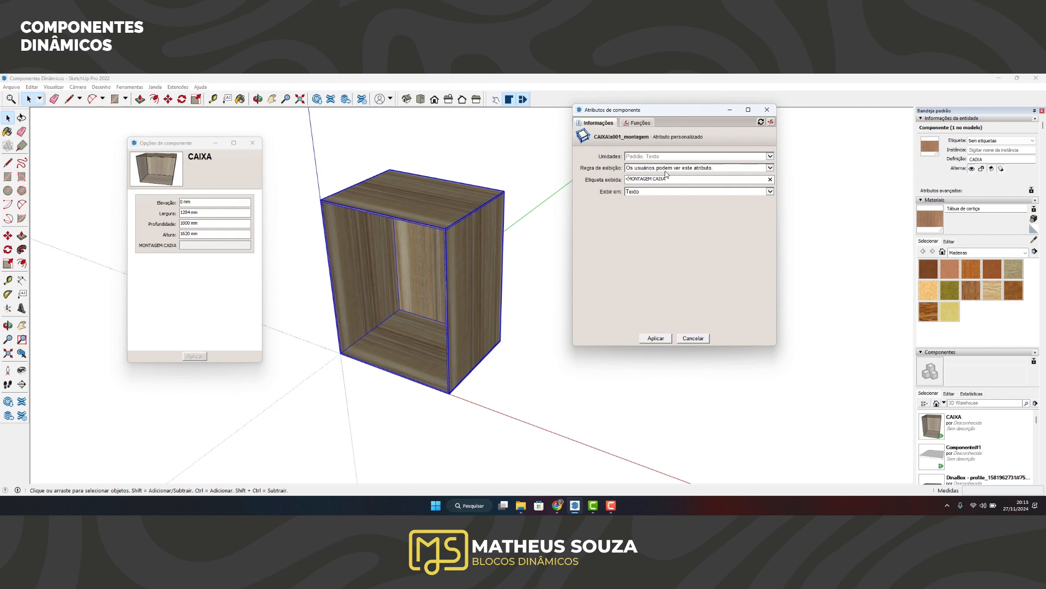
type("b>")
left_click(679, 180)
type("<font color=")
Switch to the browser and look through the popular and monochromatic palettes on paletadecores.com
left_click(557, 505)
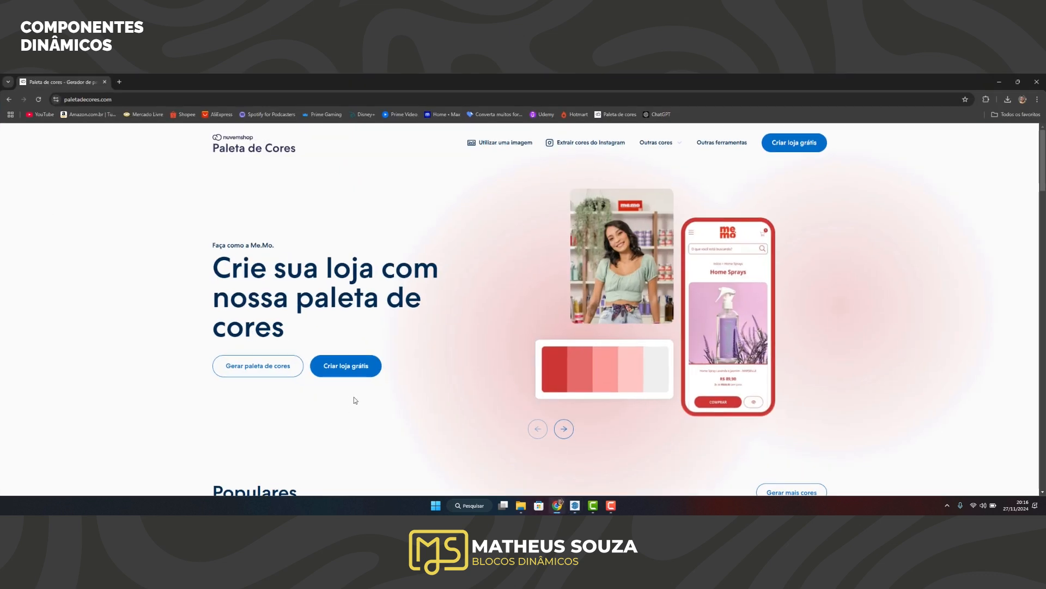
scroll(355, 399, "down", 3)
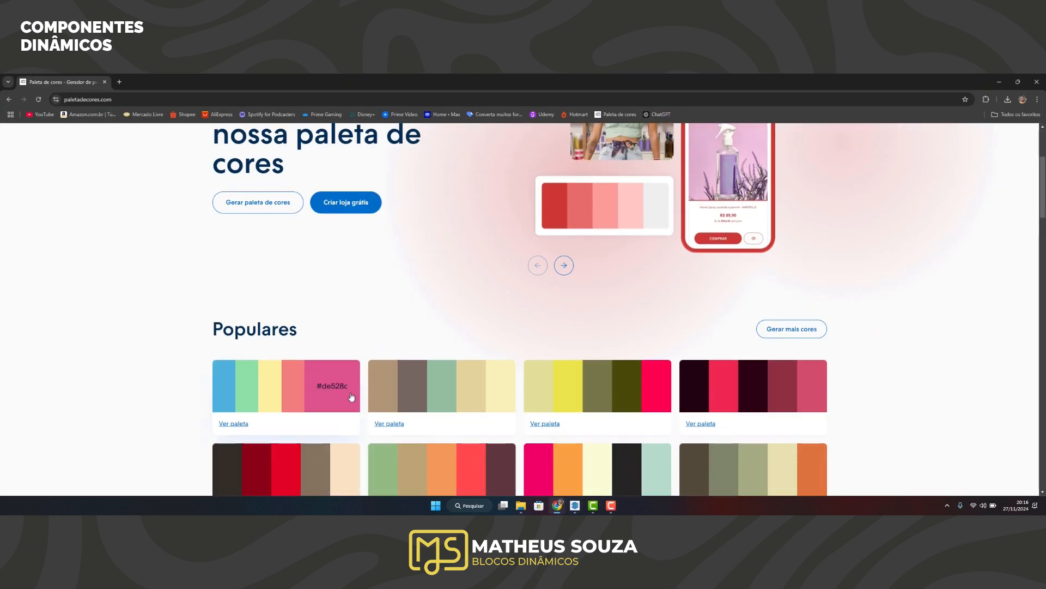
scroll(351, 396, "down", 4)
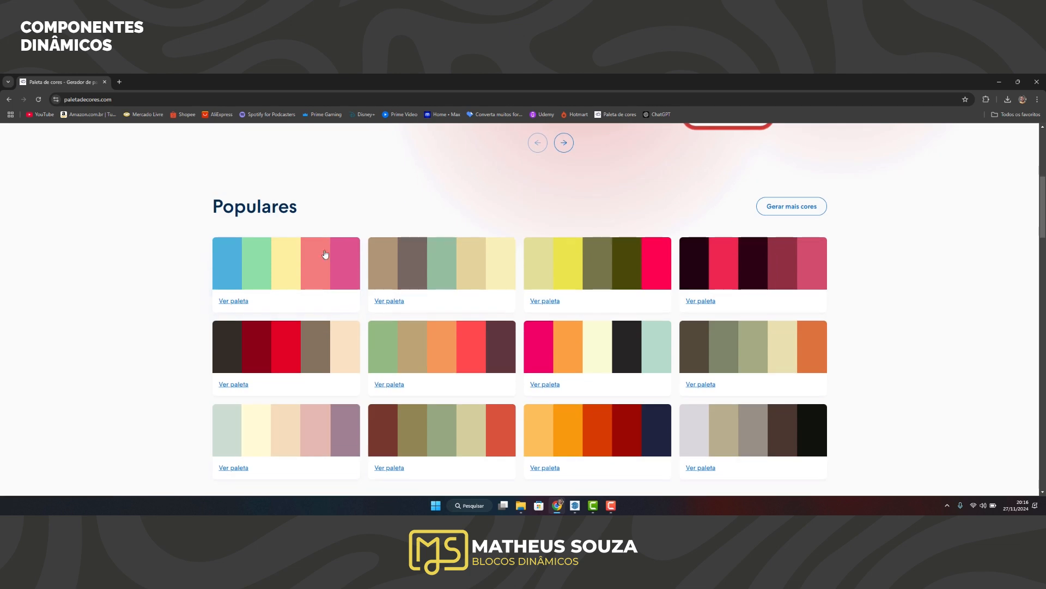
scroll(301, 171, "up", 2)
scroll(526, 355, "down", 4)
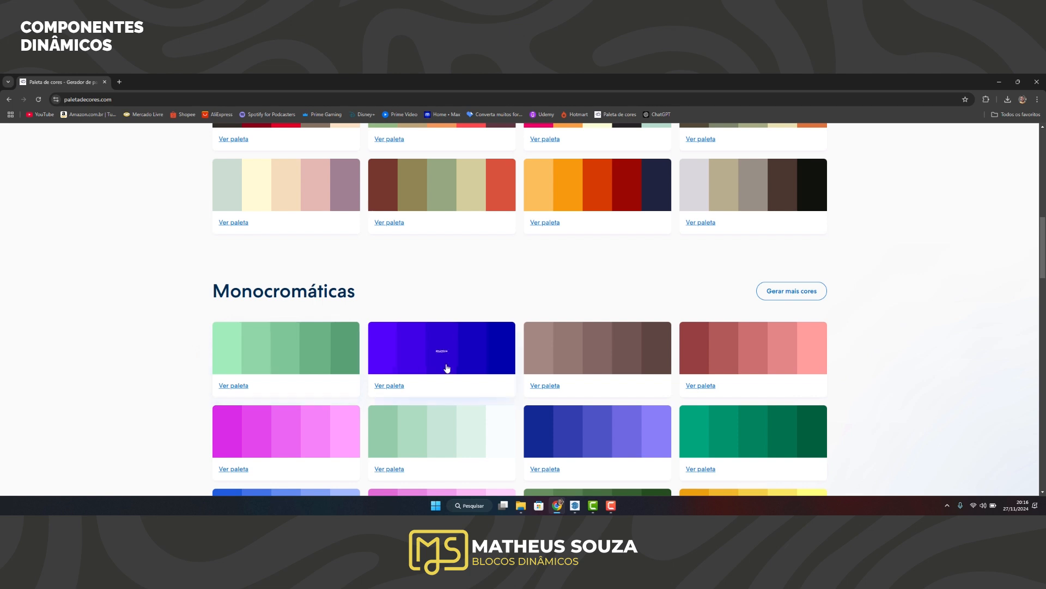
scroll(441, 357, "down", 3)
scroll(665, 399, "up", 9)
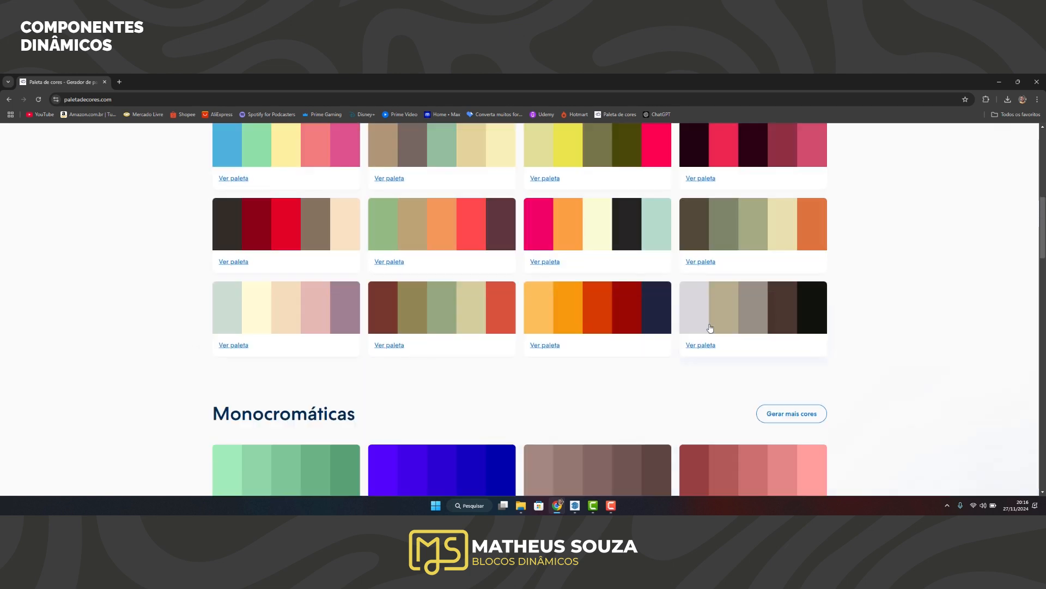
Open the site's full set of popular palettes and look through them for a label colour
left_click(823, 256)
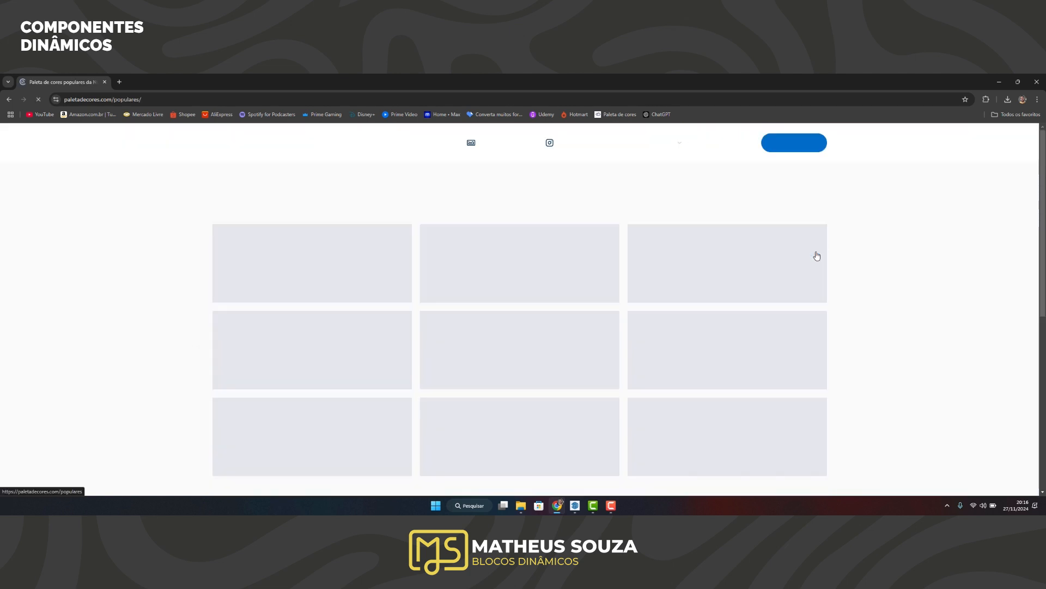
scroll(192, 272, "down", 3)
left_click(522, 388)
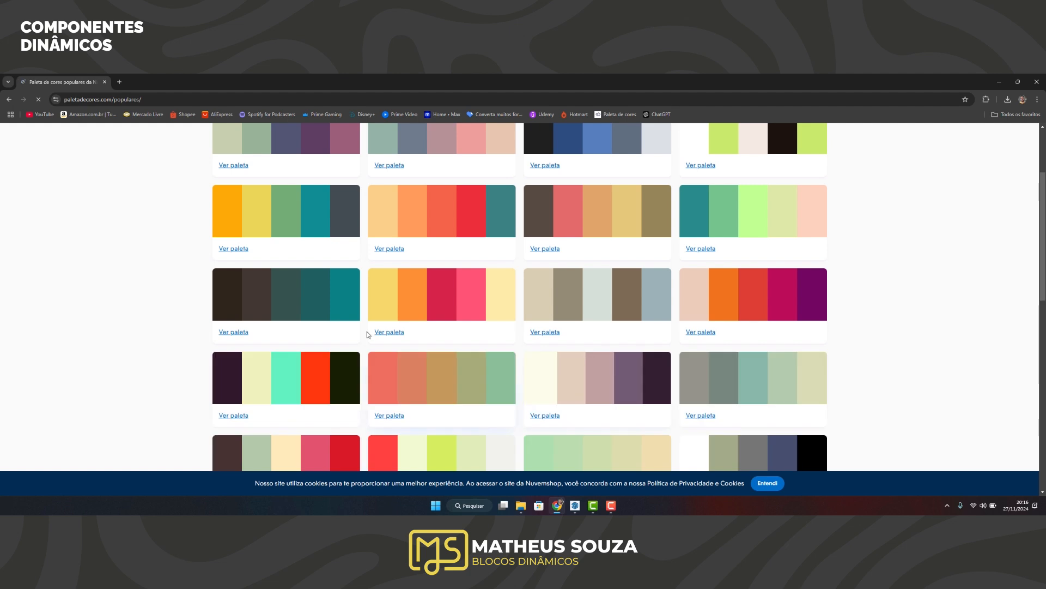
scroll(449, 399, "down", 3)
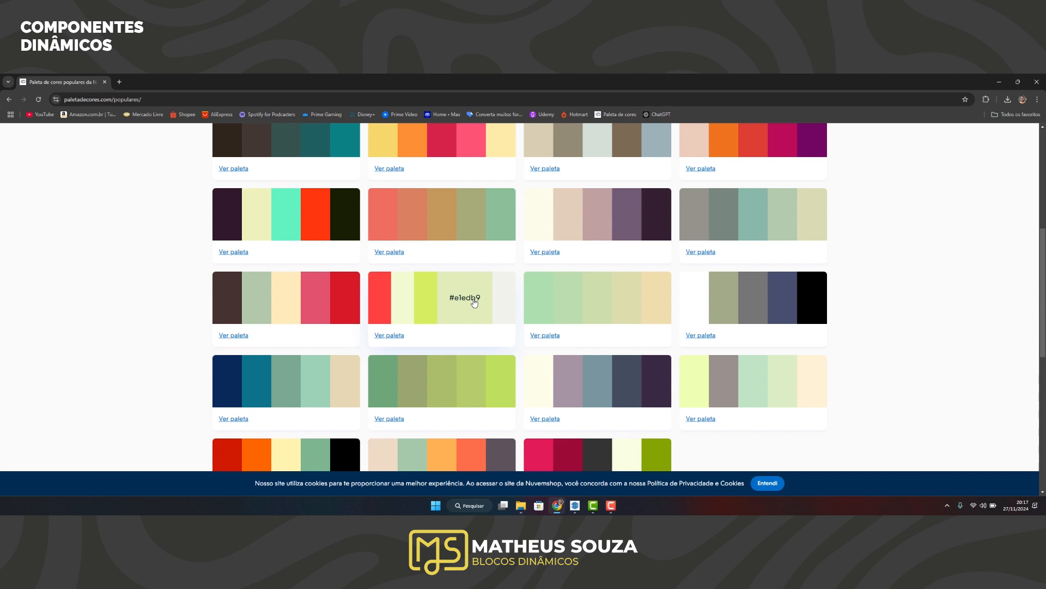
scroll(474, 303, "up", 4)
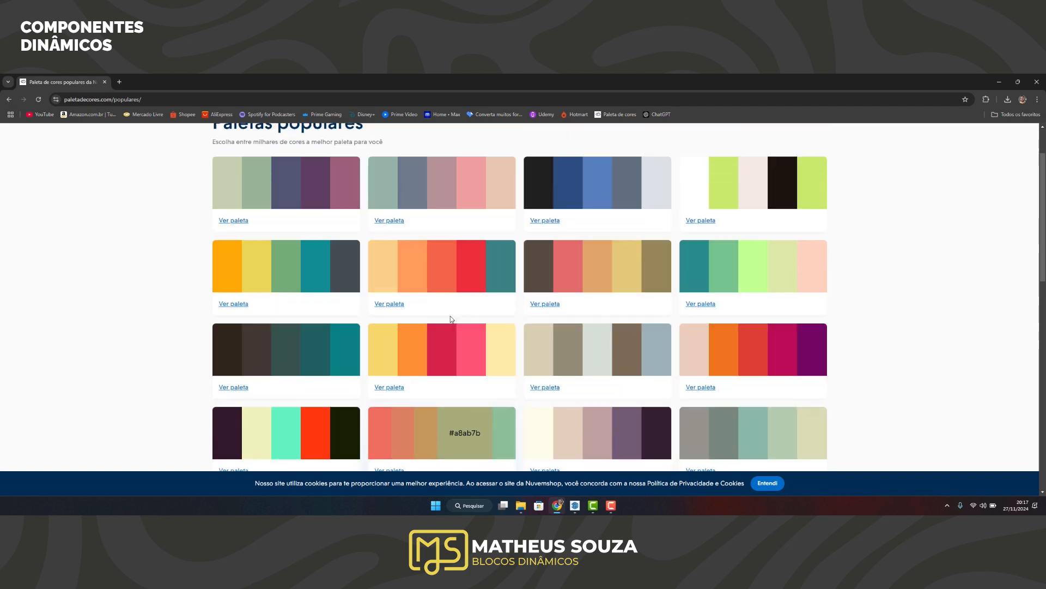
scroll(320, 336, "down", 2)
scroll(371, 271, "up", 2)
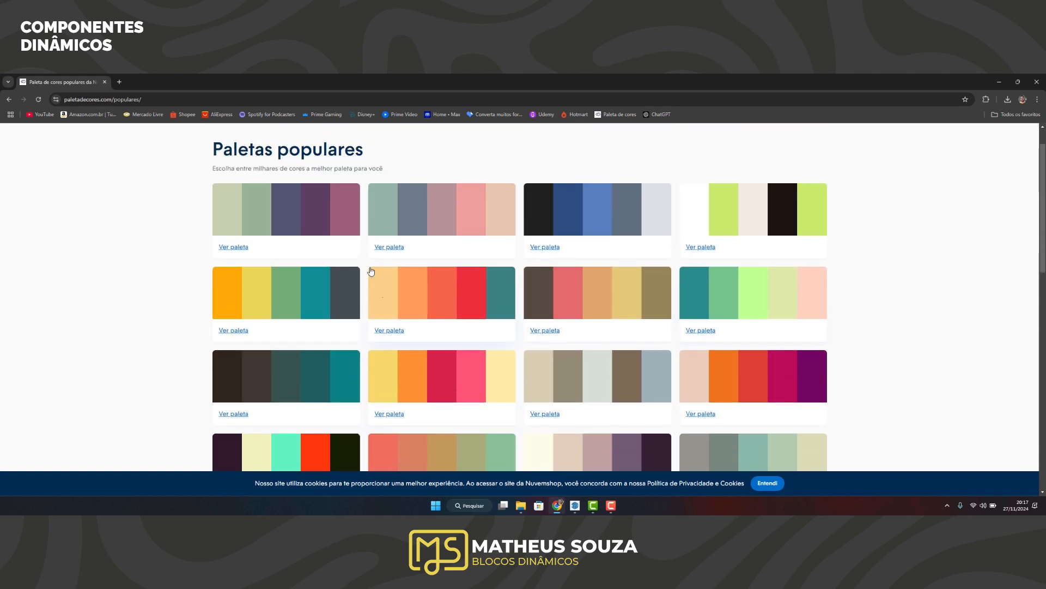
Copy the teal colour code #0e8d94 from its palette and accept the site's cookie notice
mouse_move(309, 294)
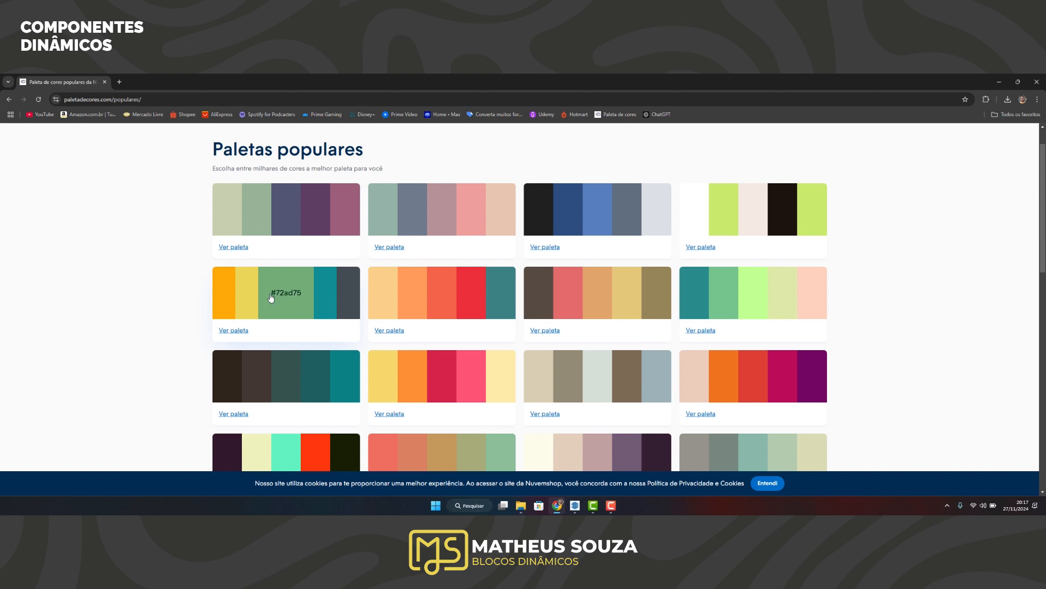
left_click(308, 294)
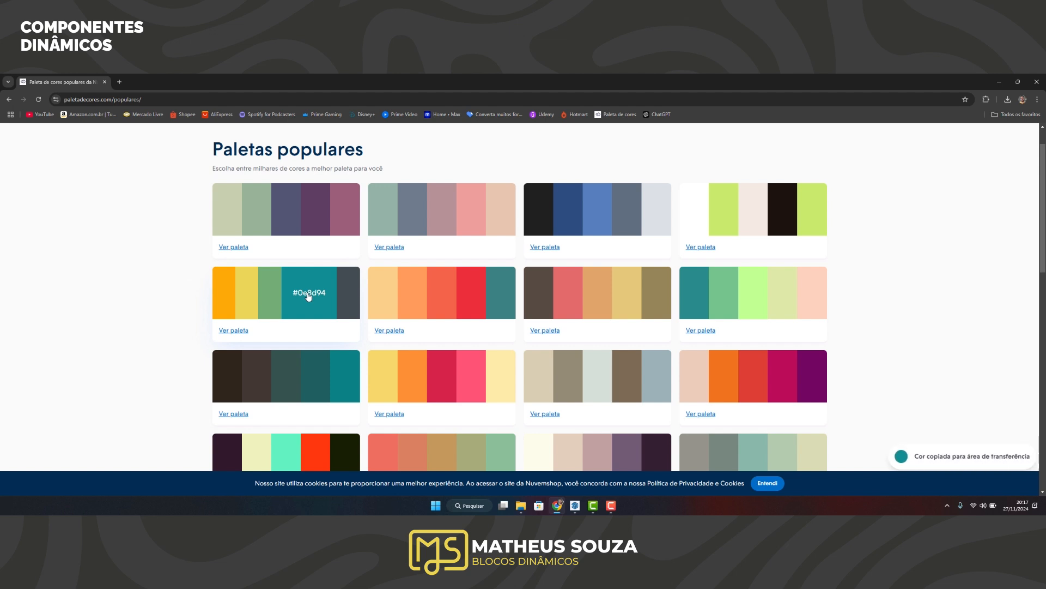
left_click(767, 483)
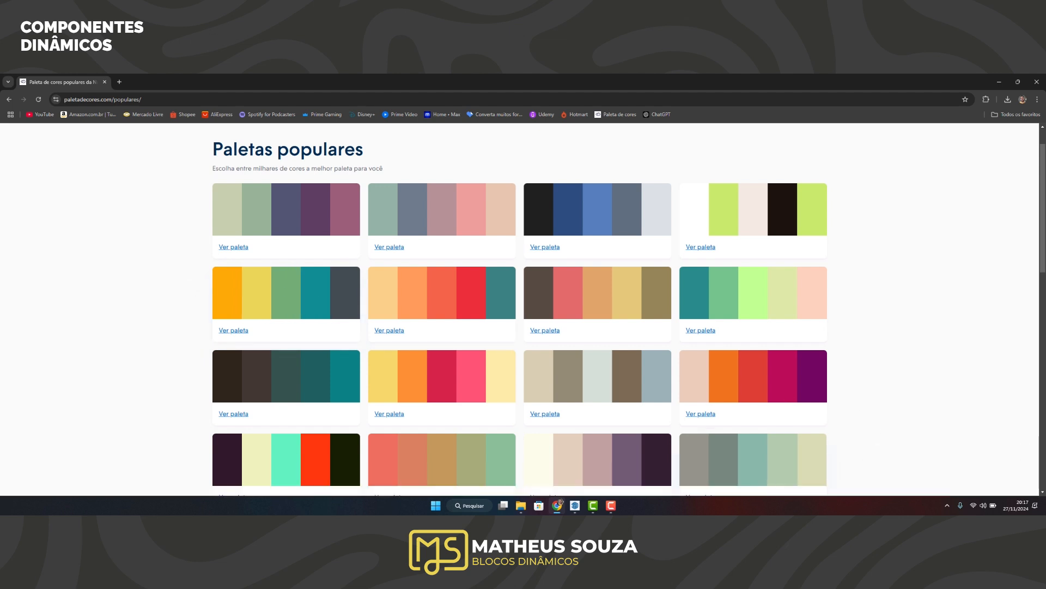
Switch to SketchUp and complete the a001_montagem label's font colour tag with #0e8d94, adding the closing </font>
left_click(575, 505)
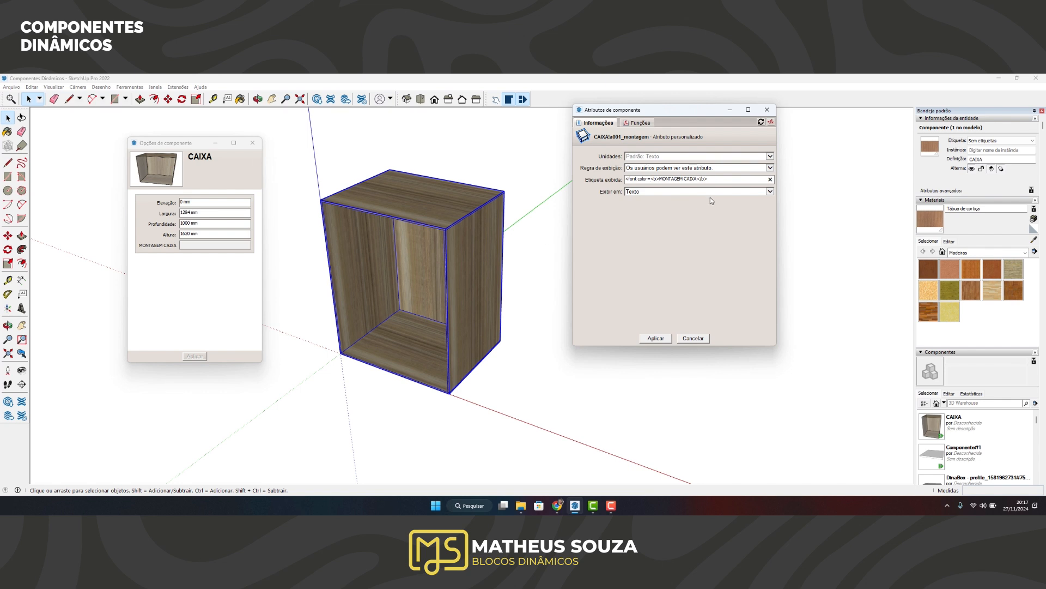
type("#0e8d94")
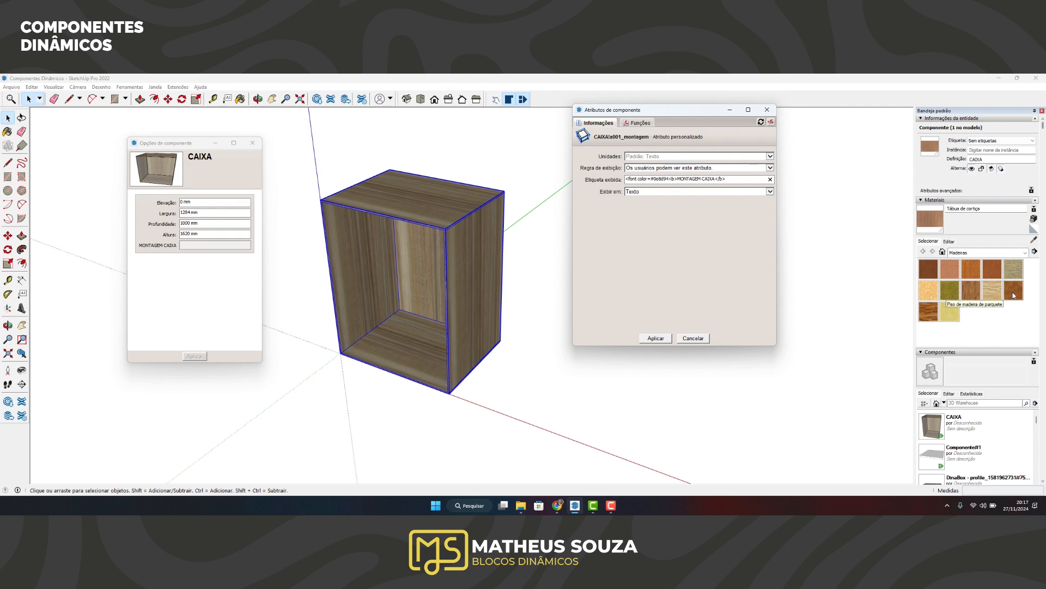
type("></font>")
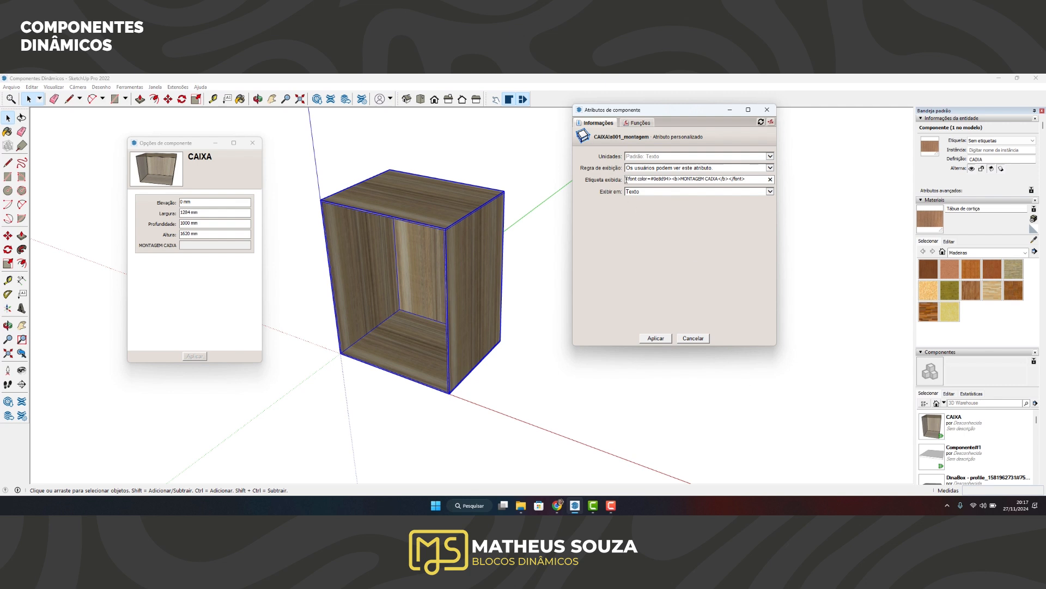
Wrap the a001_montagem label in <font size=2> and </font> tags, apply it and check the heading in the component options
type("<font size=2>")
key("End")
left_click_drag(572, 175, 461, 174)
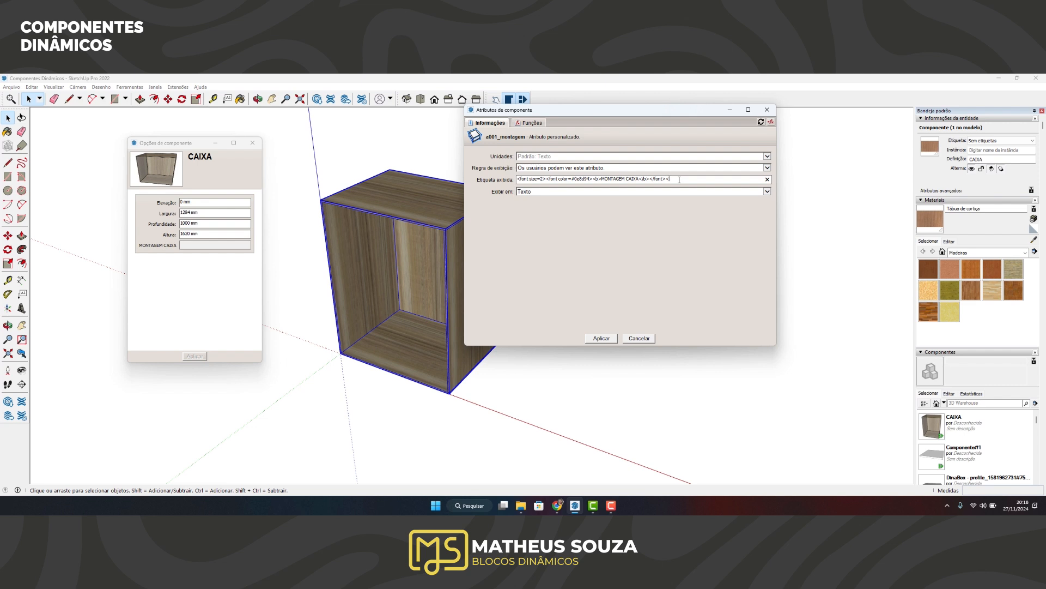
type("nt>")
left_click_drag(462, 185, 551, 185)
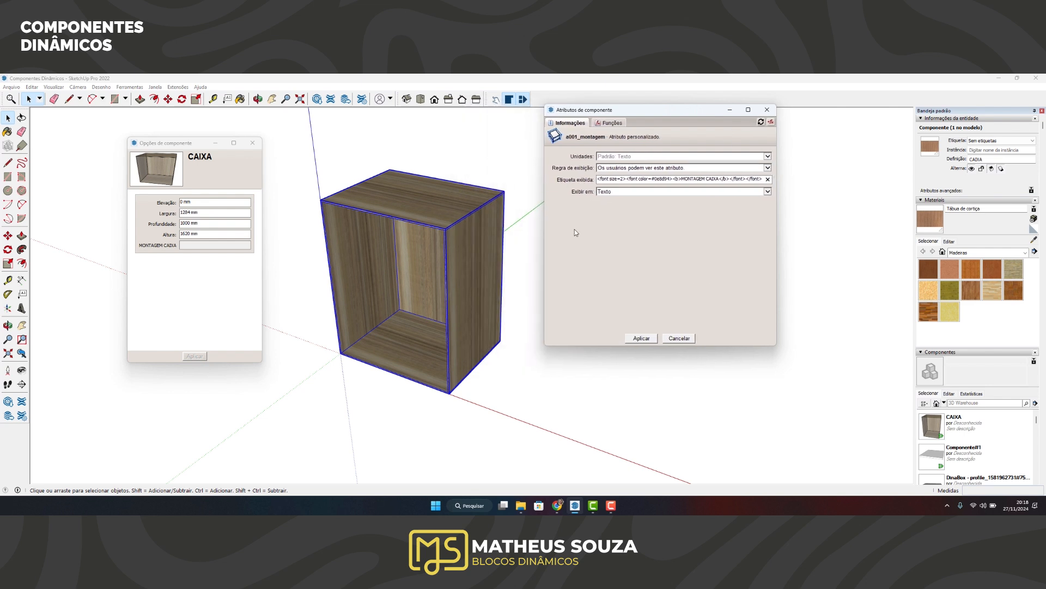
left_click(636, 339)
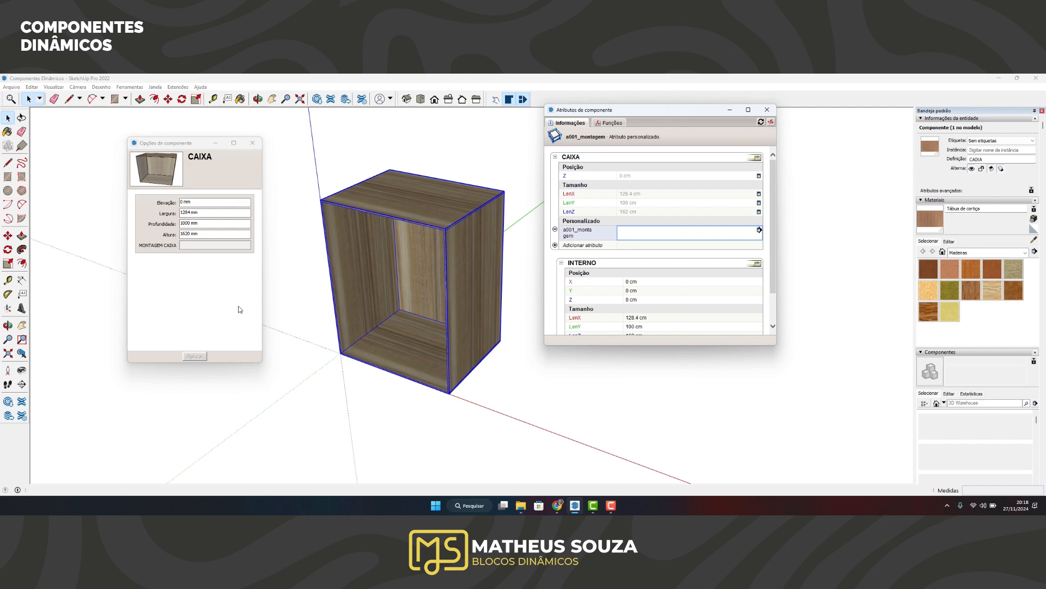
left_click_drag(139, 246, 158, 246)
left_click(158, 246)
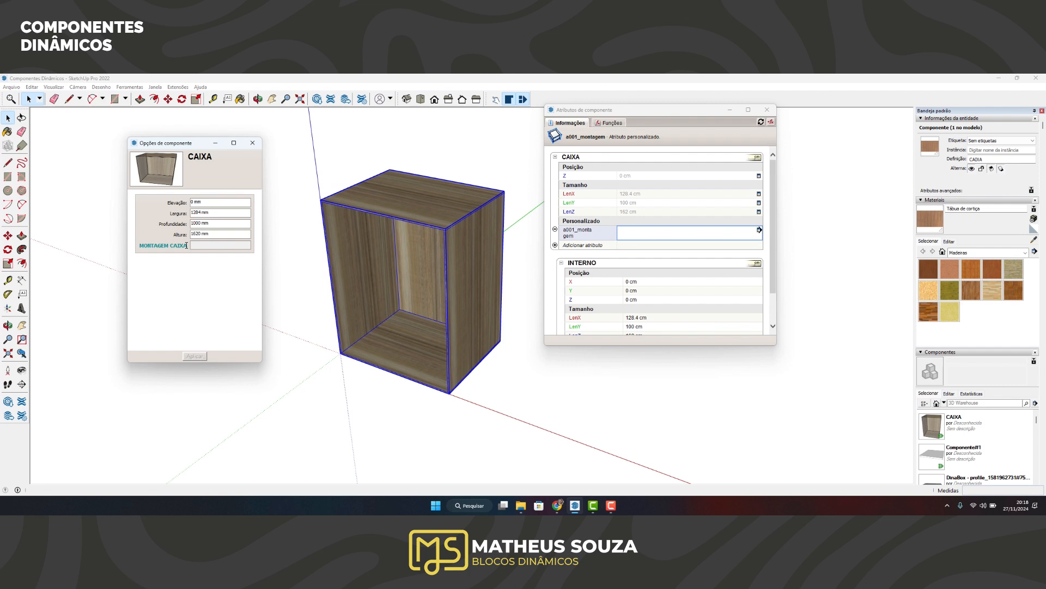
left_click_drag(179, 246, 140, 247)
left_click(174, 247)
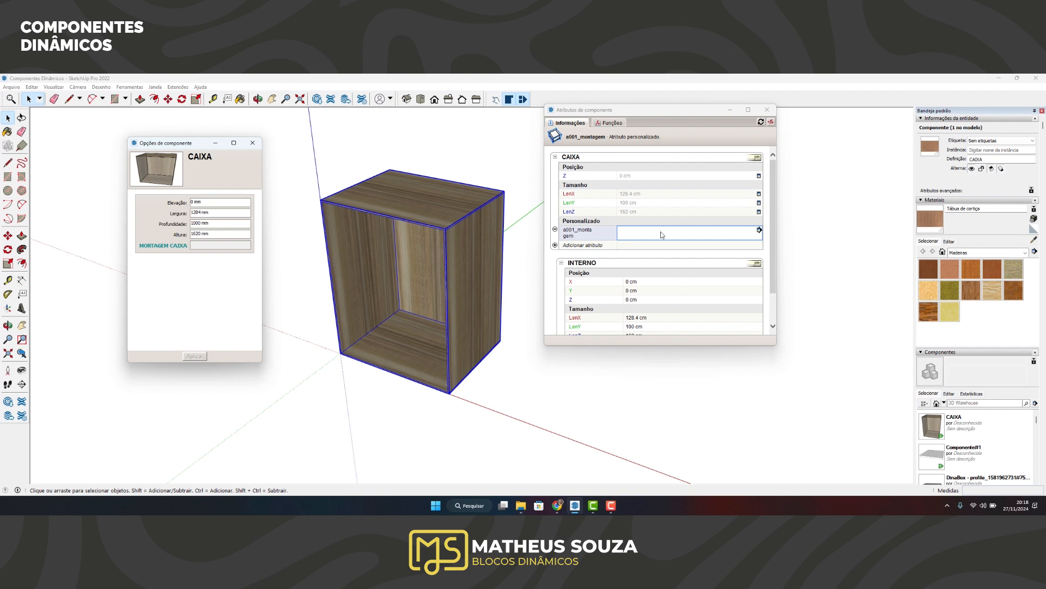
Set the font size in the a001_montagem display label to 1 and apply it
left_click(759, 230)
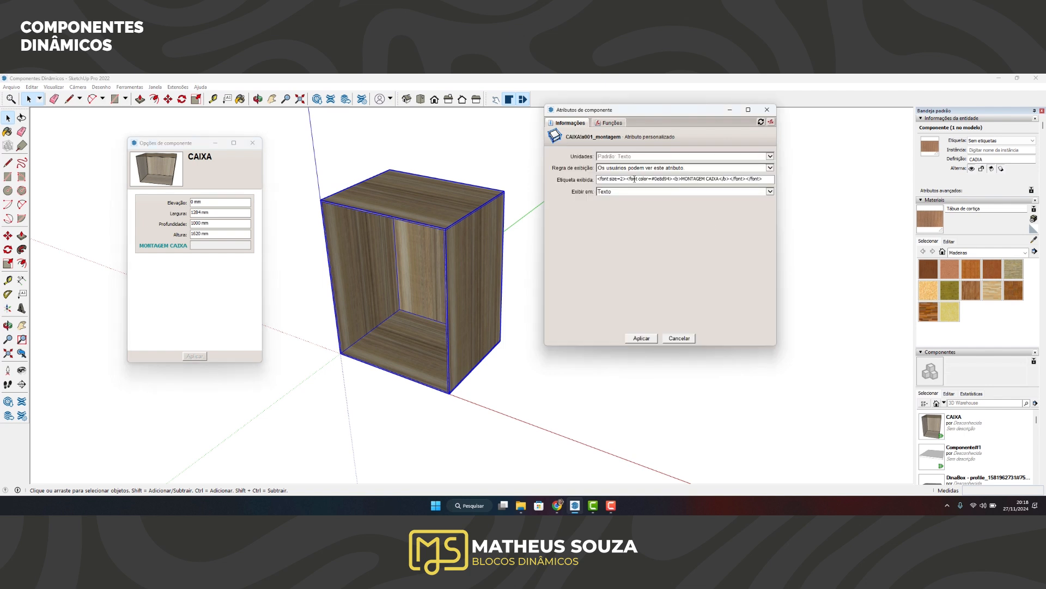
key("BackSpace")
type("1")
left_click(642, 338)
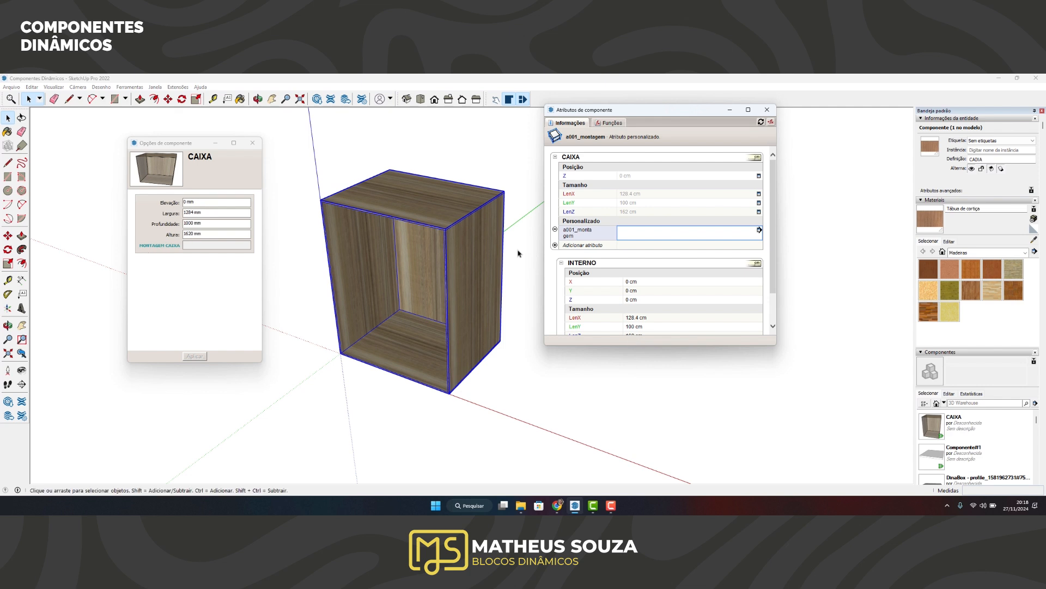
Set the font size in the a001_montagem display label to 5 and apply it
left_click(759, 231)
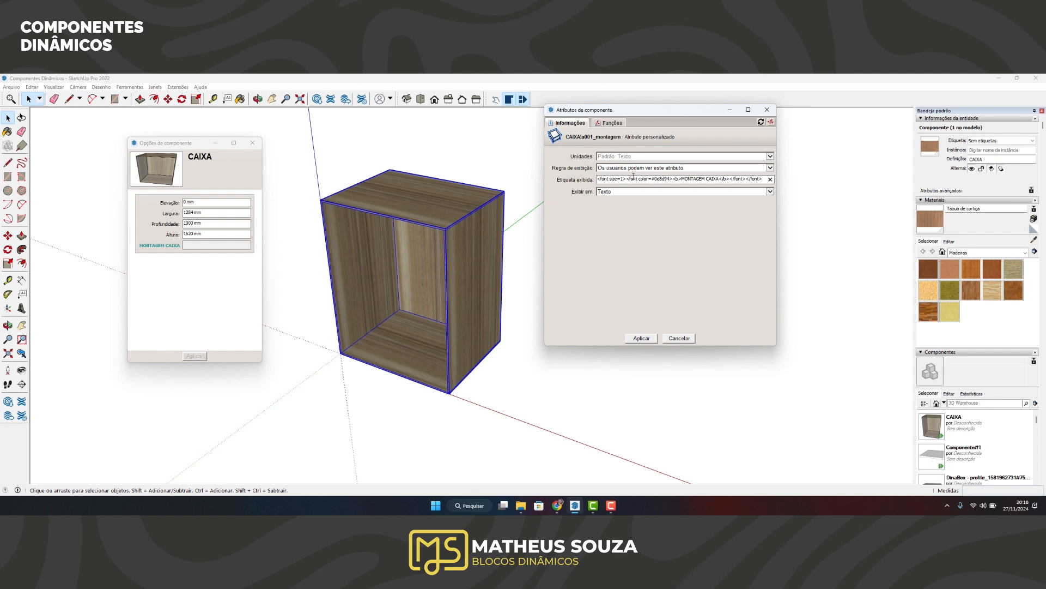
key("Delete")
type("5")
left_click(641, 338)
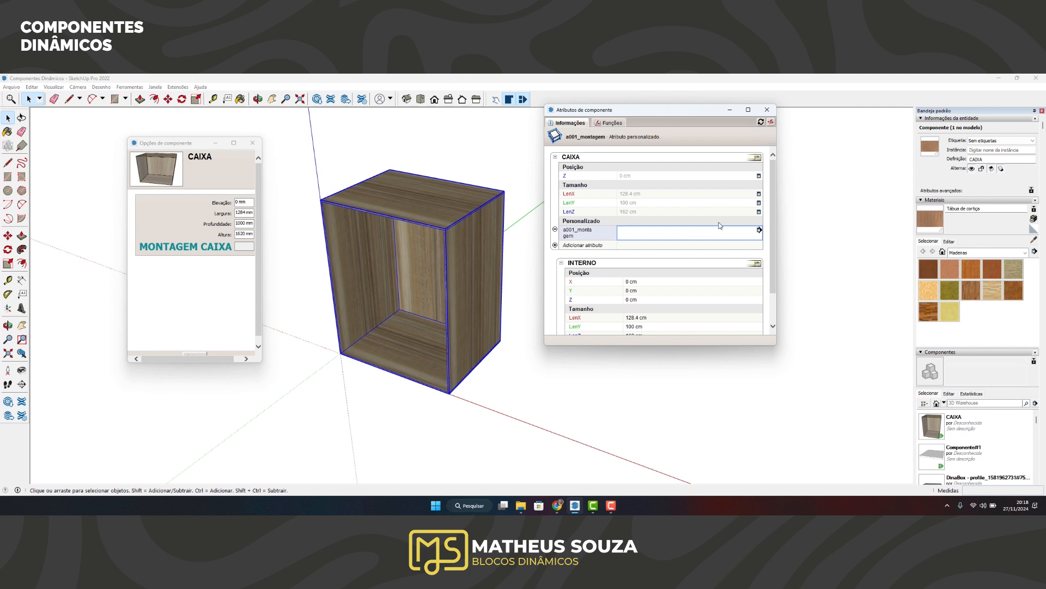
Set the font size in the a001_montagem display label to 2 and apply it
left_click(759, 231)
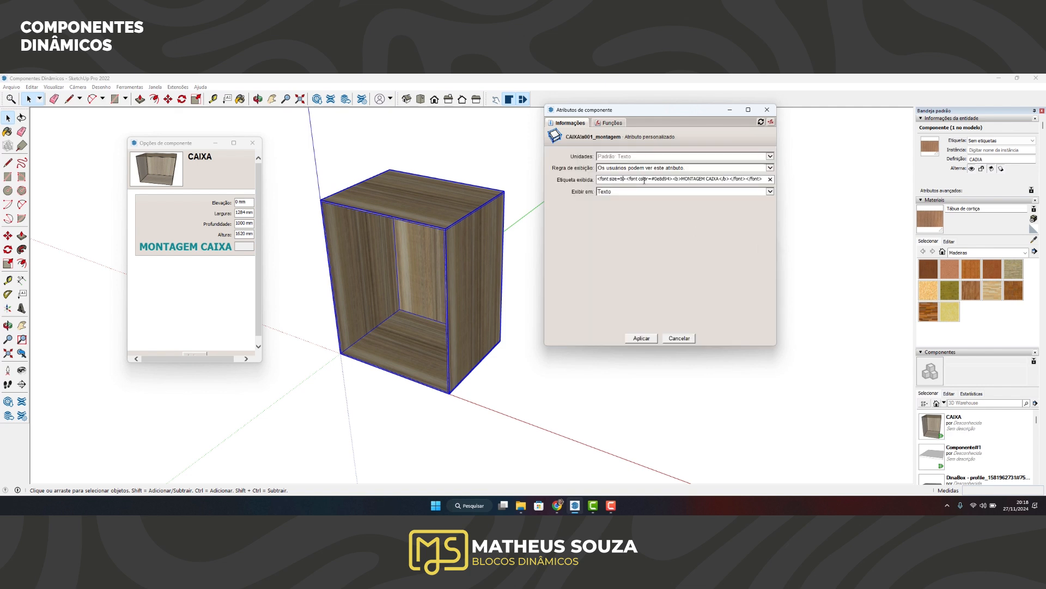
key("BackSpace")
type("2")
left_click(642, 337)
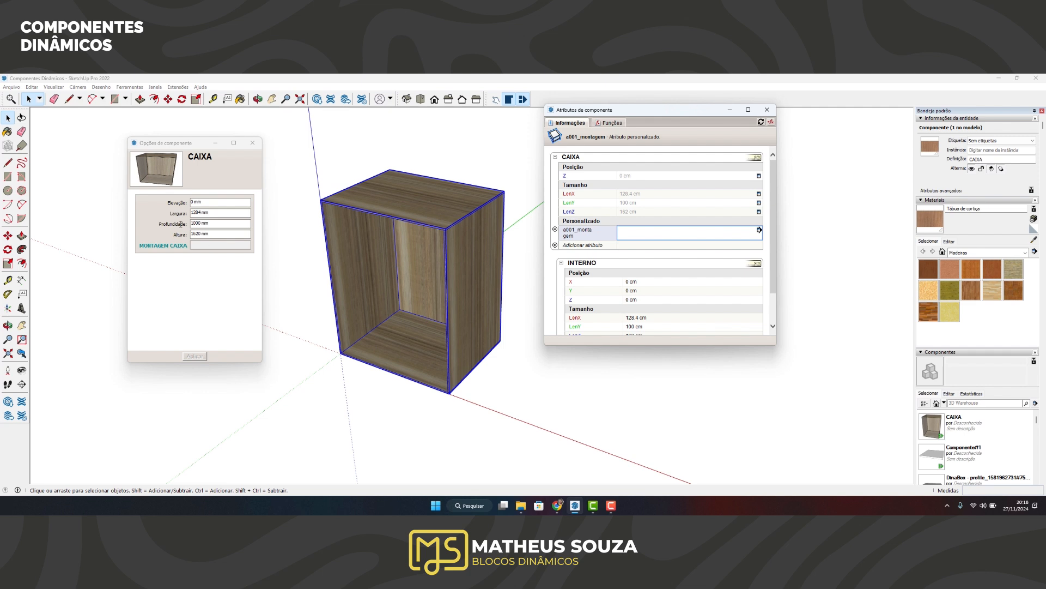
Enter a row of dashes as the a001_montagem value, adjusting its length to fill the heading's field in the component options
left_click(649, 231)
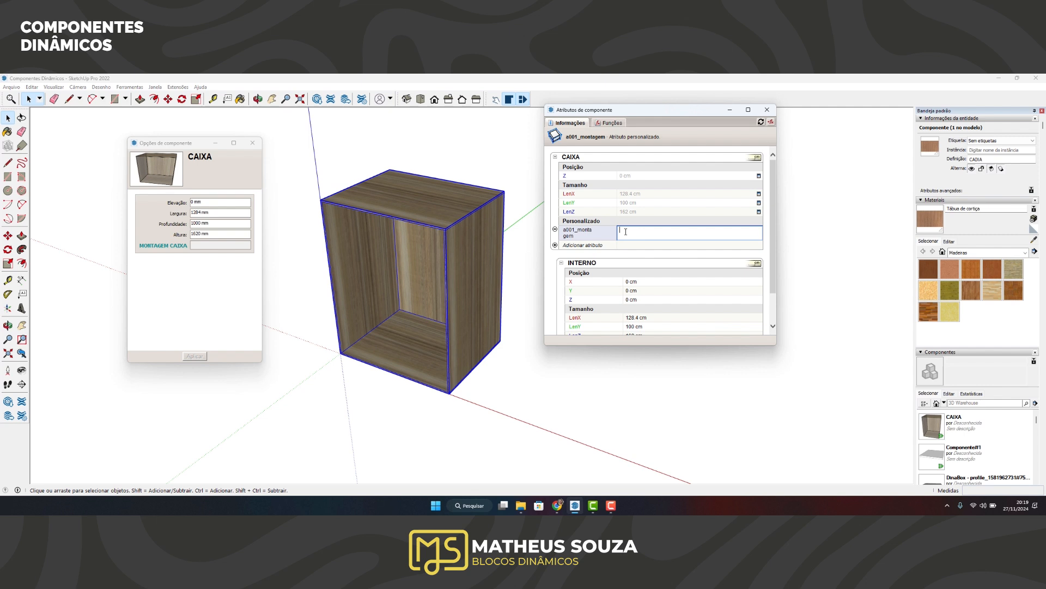
type("-----------------------")
key("Return")
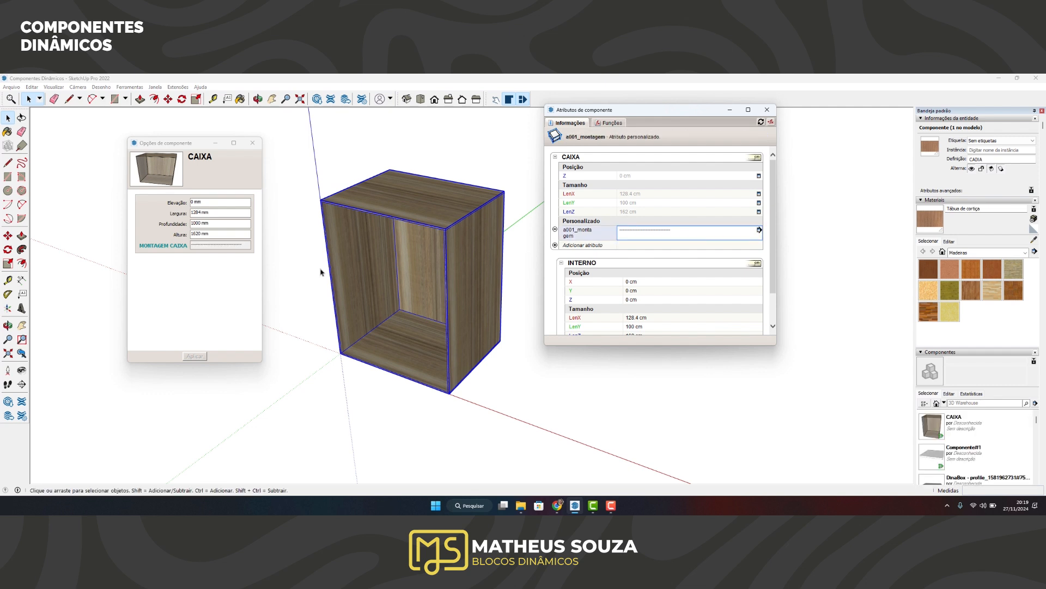
left_click(648, 232)
key("Return")
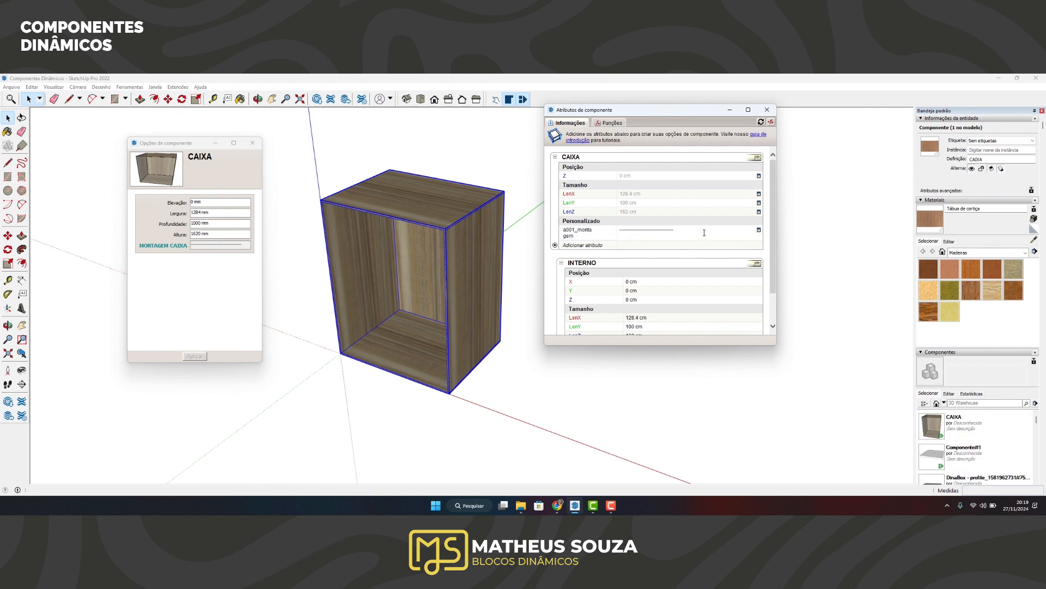
left_click(696, 233)
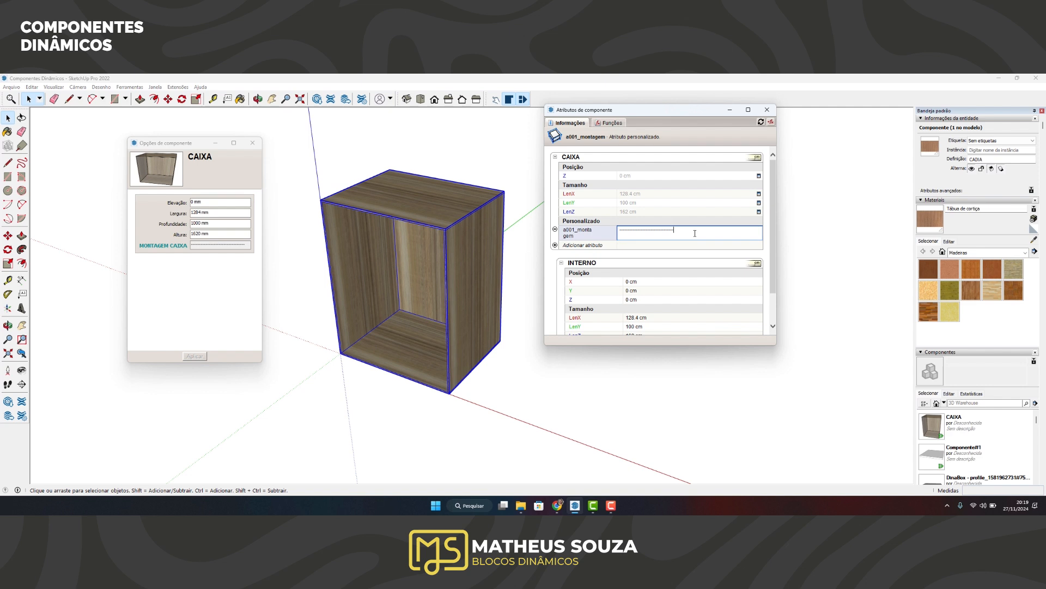
key("Return")
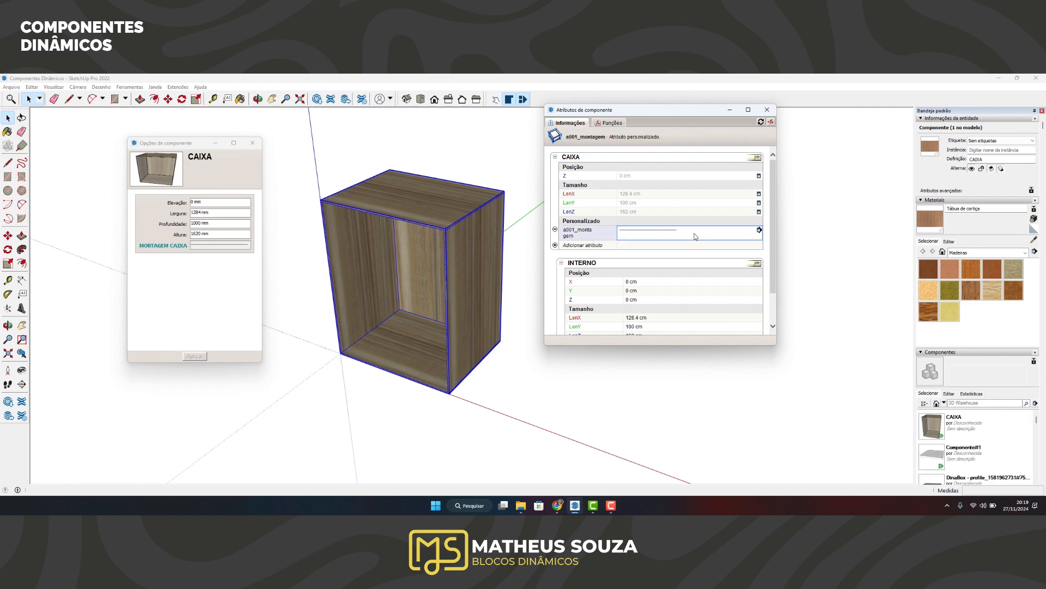
left_click(696, 236)
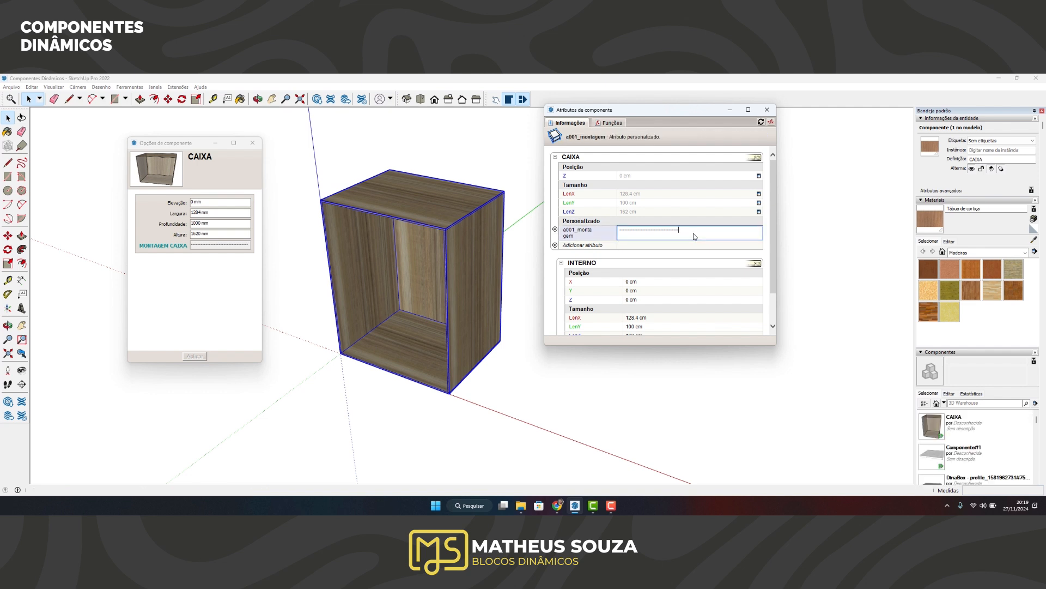
key("Return")
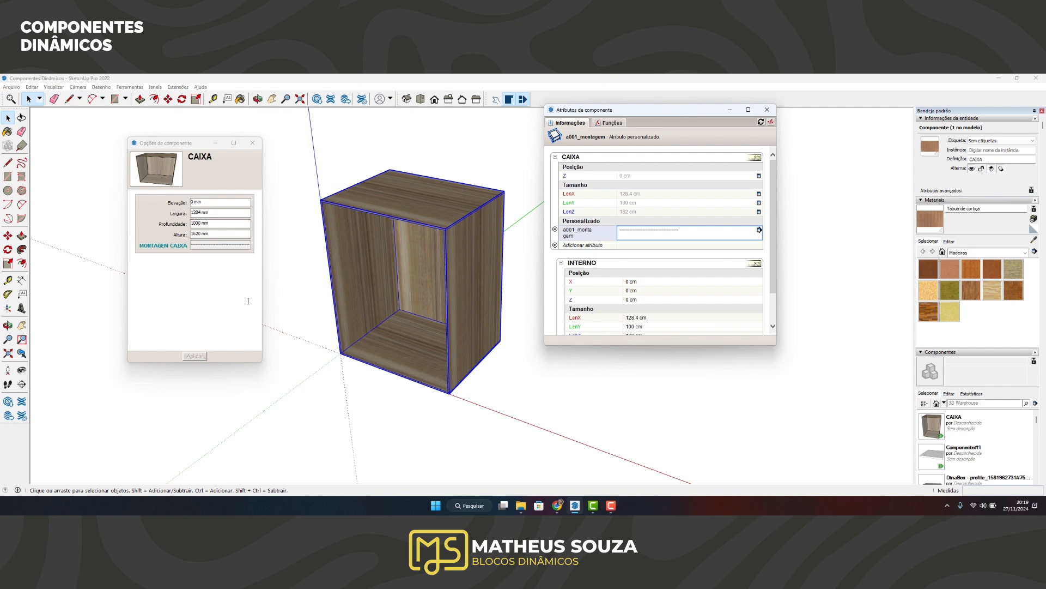
Examine the dashed separator in the MONTAGEM CAIXA field of the component options by selecting its text
left_click(212, 245)
left_click_drag(252, 246, 202, 245)
left_click(208, 246)
left_click(203, 247)
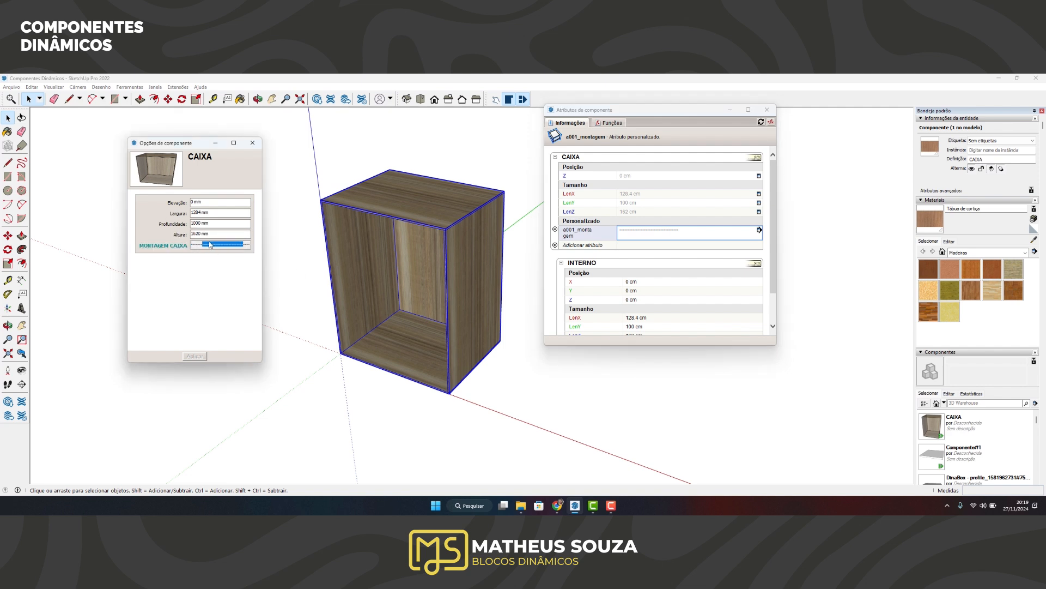
Add the whole form design attribute group, with ImageURL, DialogWidth and DialogHeight, to the CAIXA component
left_click(210, 245)
left_click(578, 246)
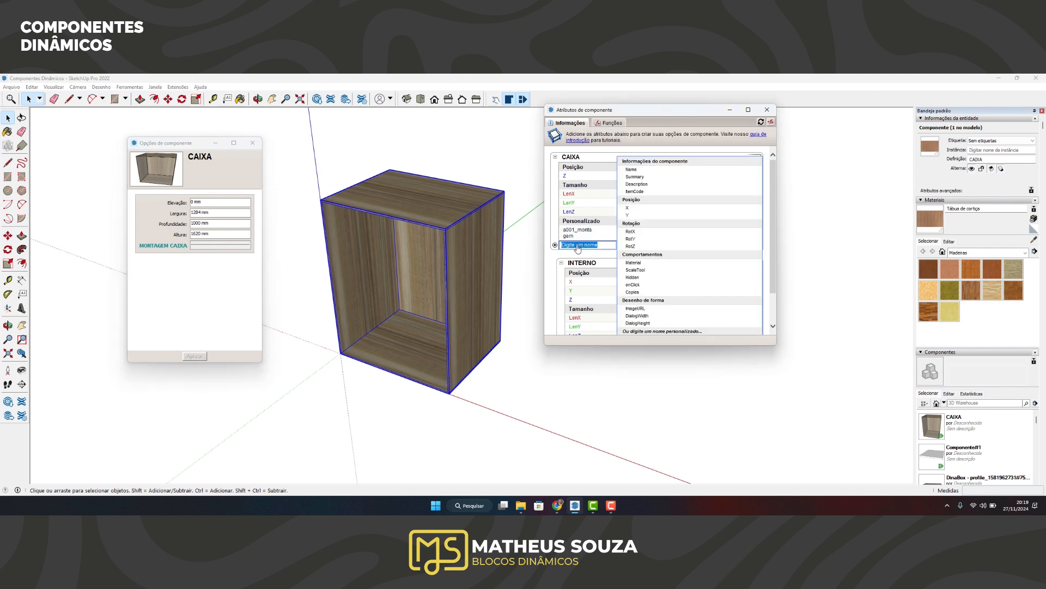
scroll(654, 250, "down", 2)
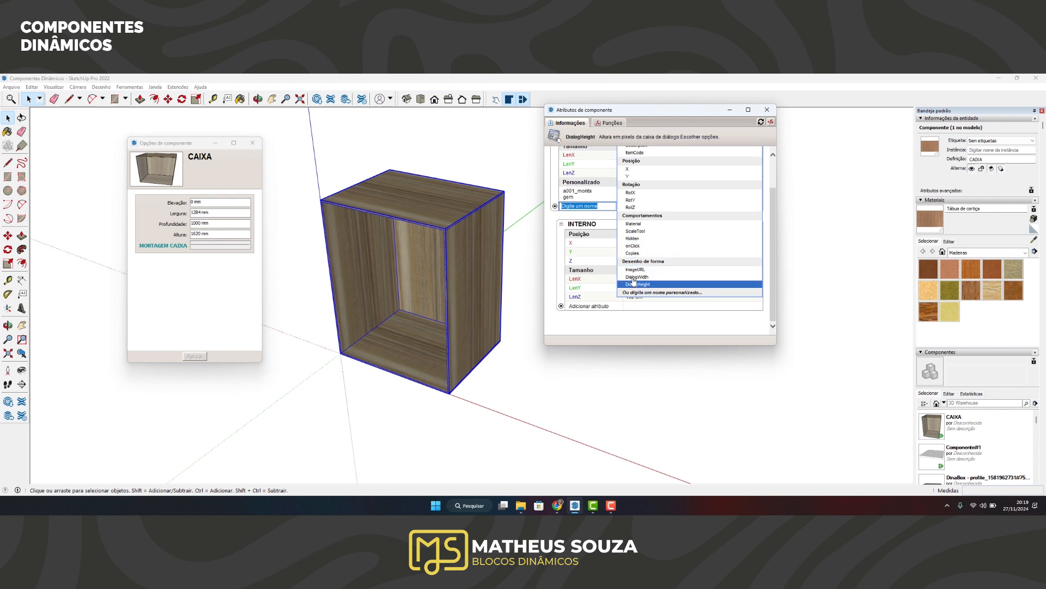
left_click(639, 263)
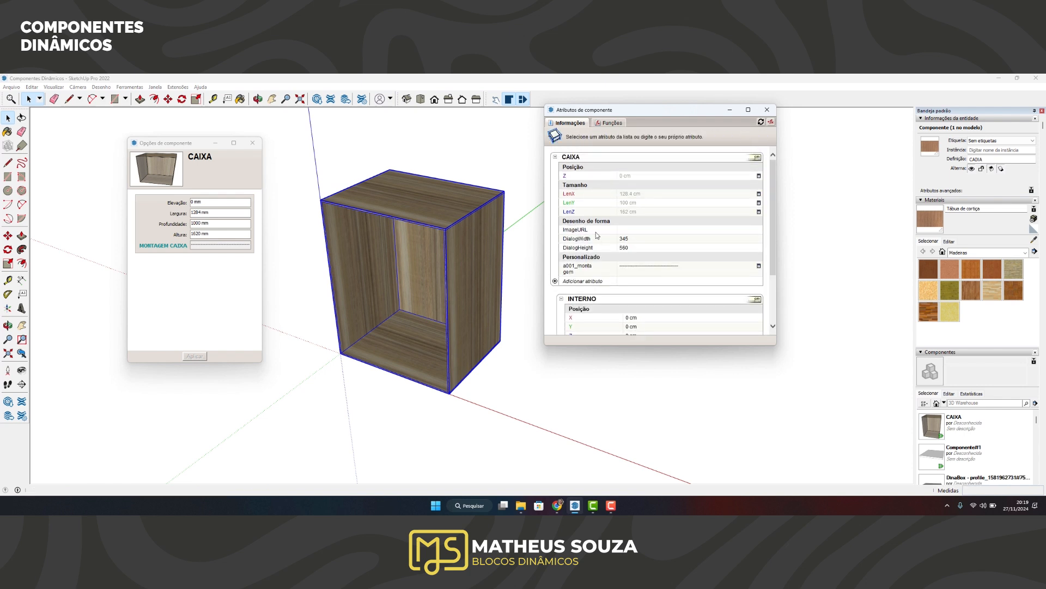
Set CAIXA's DialogWidth to 470 to widen the component options dialog
left_click(625, 240)
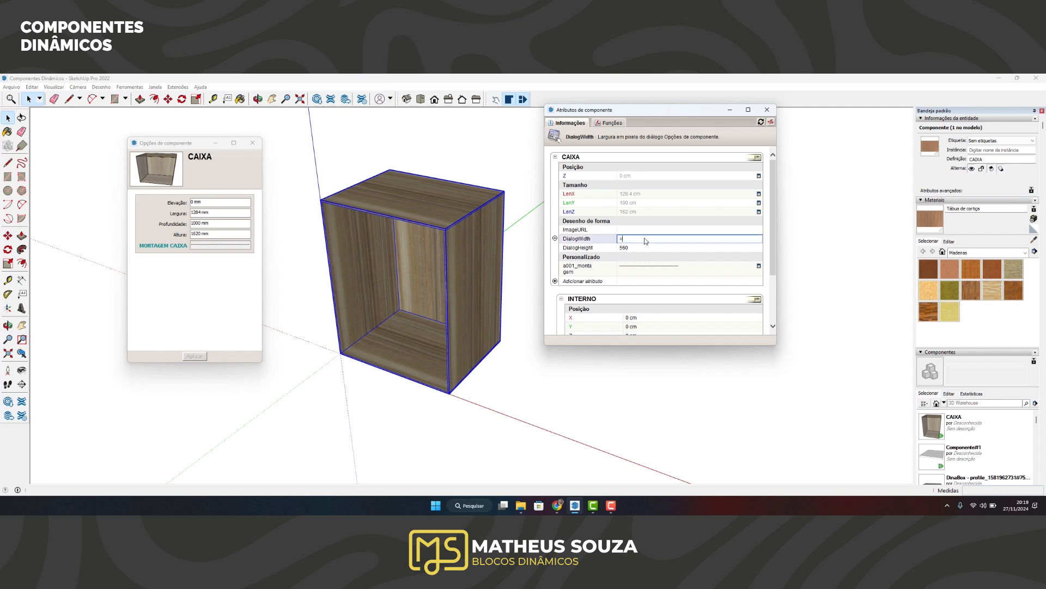
type("=470")
key("Return")
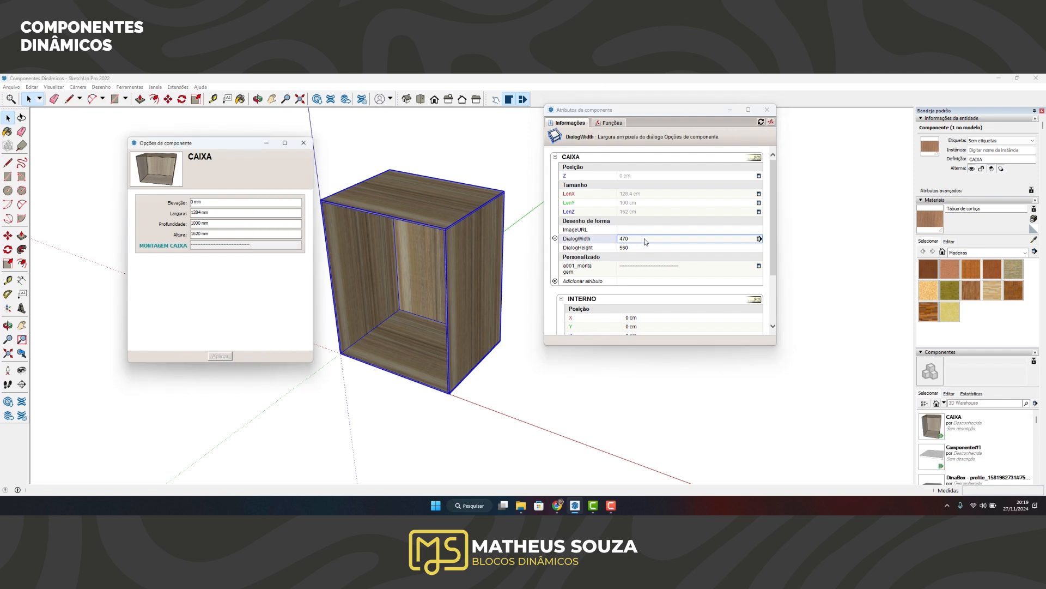
Set CAIXA's DialogHeight to 800 and move the component options dialog slightly higher
left_click(635, 248)
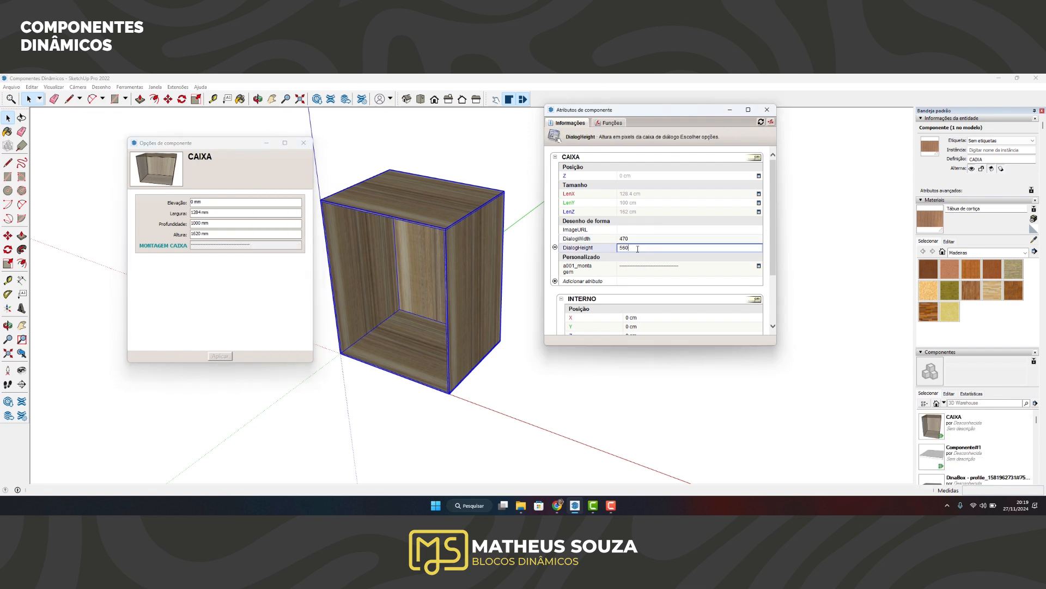
double_click(637, 249)
type("800")
key("Return")
left_click_drag(223, 147, 210, 124)
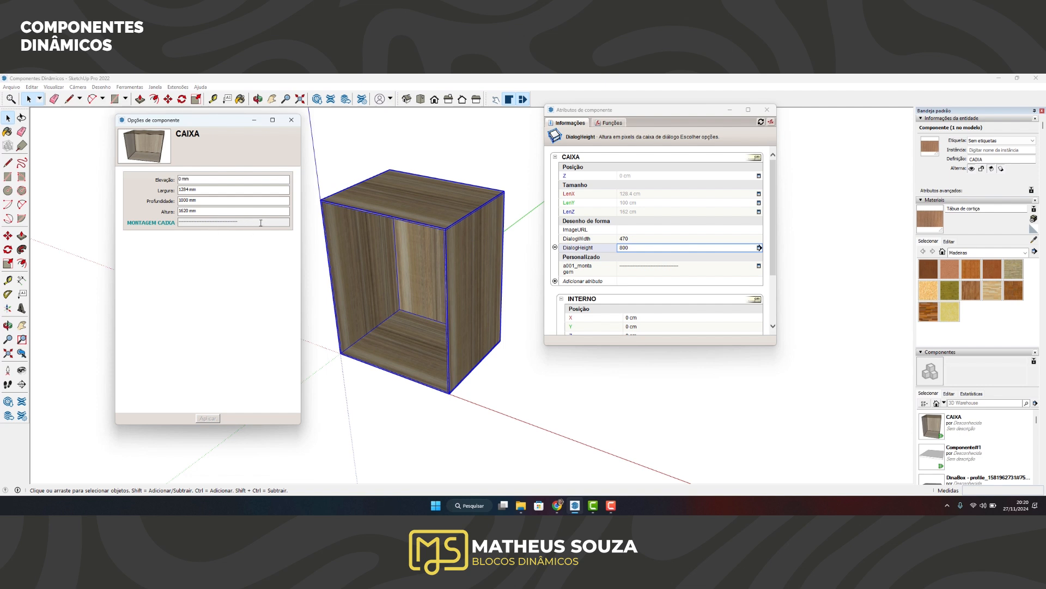
Append a row of dashes after MONTAGEM CAIXA inside the a001_montagem display label, extend it and apply the label
left_click(759, 266)
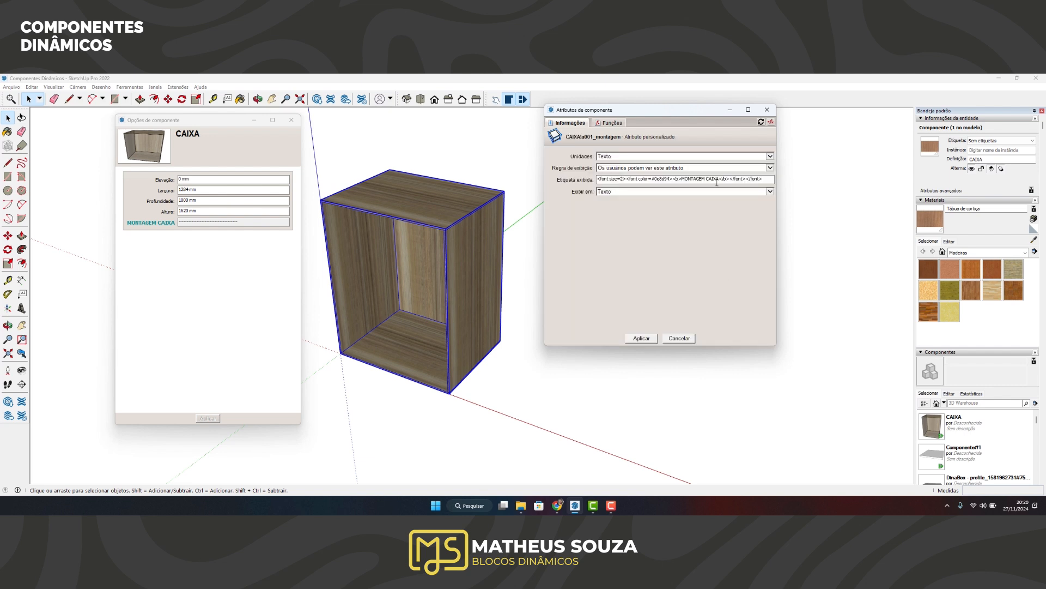
type("----------")
left_click(648, 336)
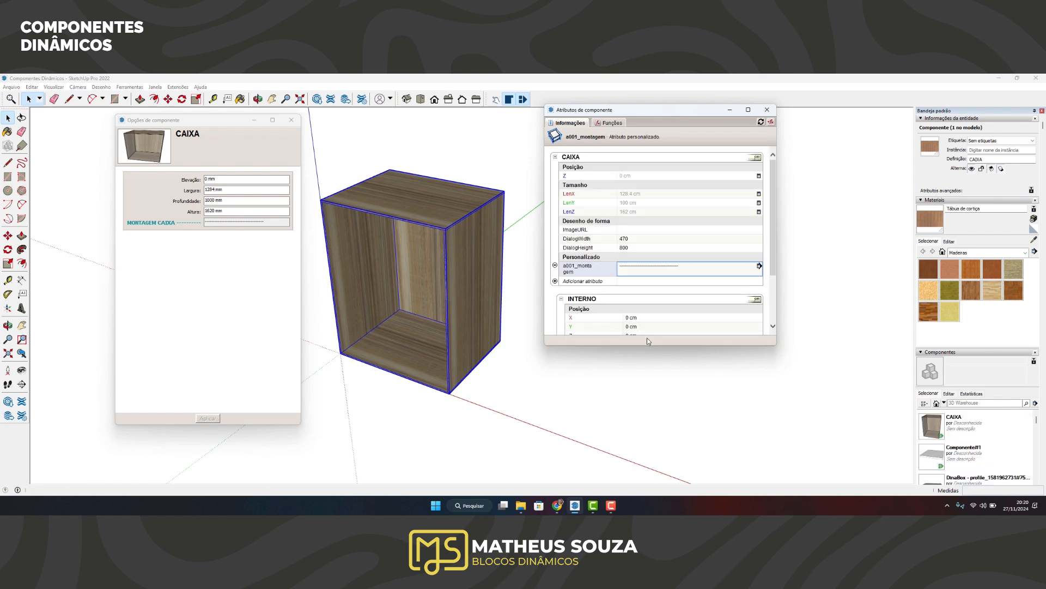
left_click(646, 338)
type("------")
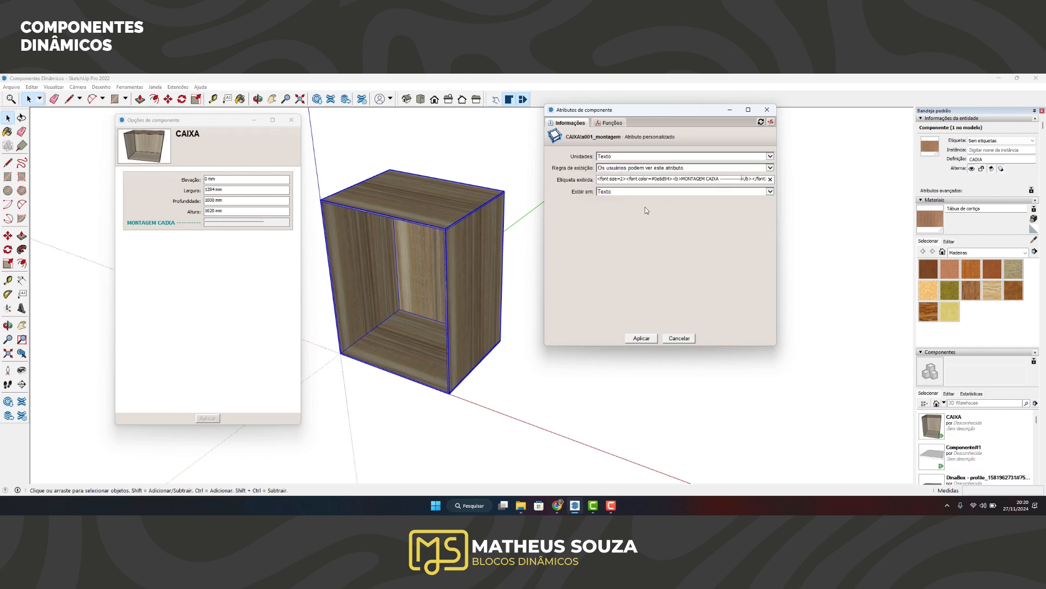
type("--")
left_click(634, 337)
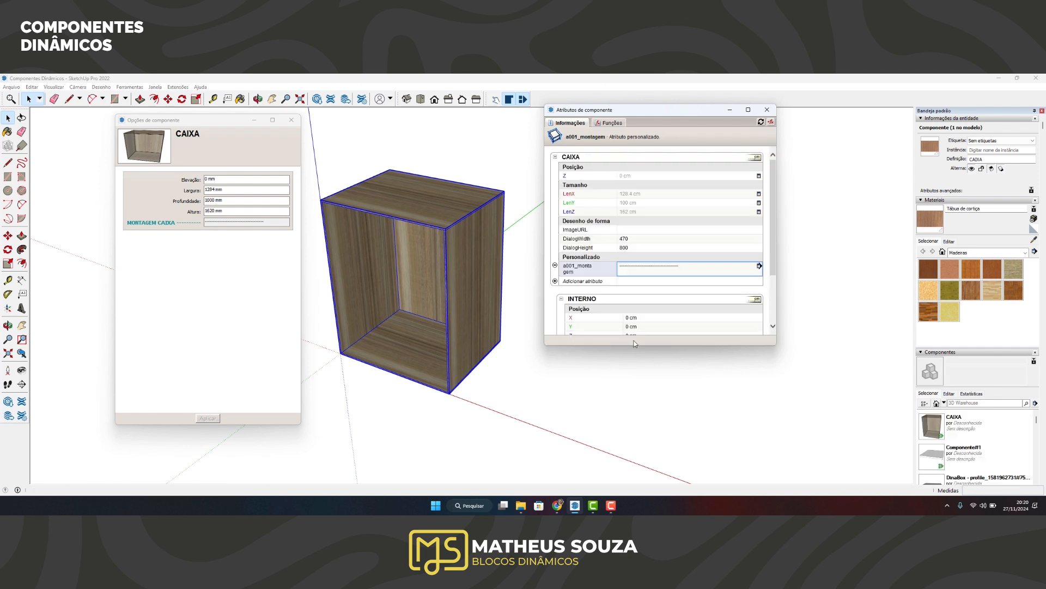
Lengthen the dashed line after MONTAGEM CAIXA in the a001_montagem display label by several more dashes and apply it
left_click(760, 265)
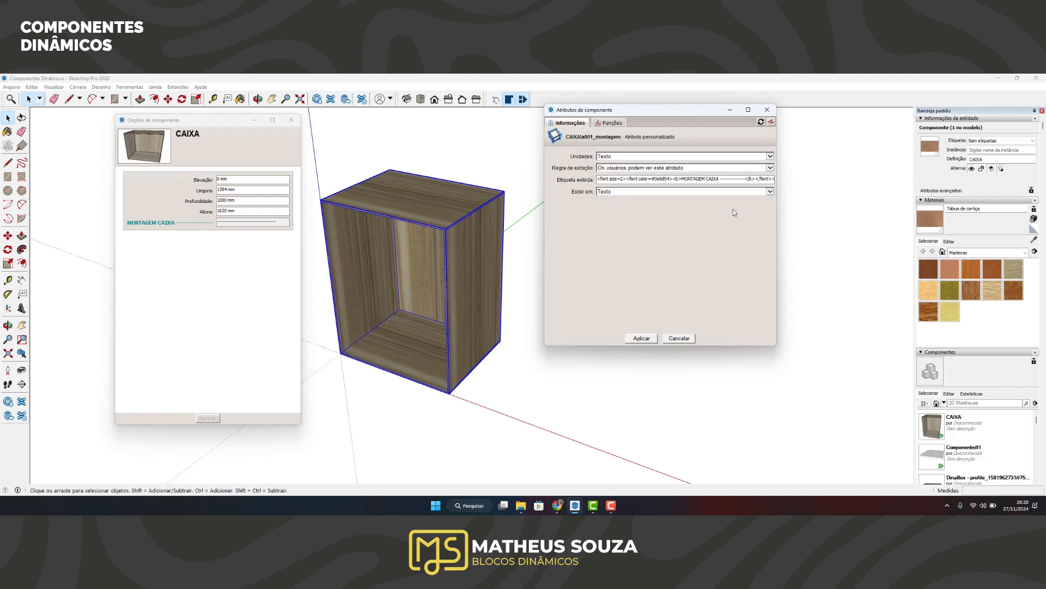
left_click(745, 179)
type("-------")
left_click(641, 337)
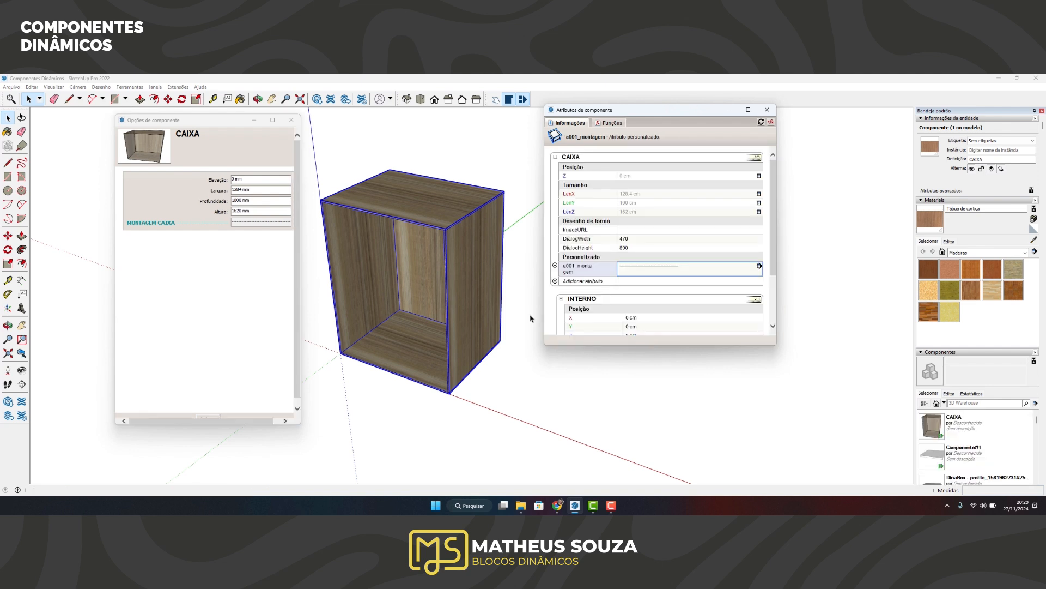
Shorten the dashed line in the a001_montagem display label slightly so it fits the options dialog, and apply it
left_click(684, 269)
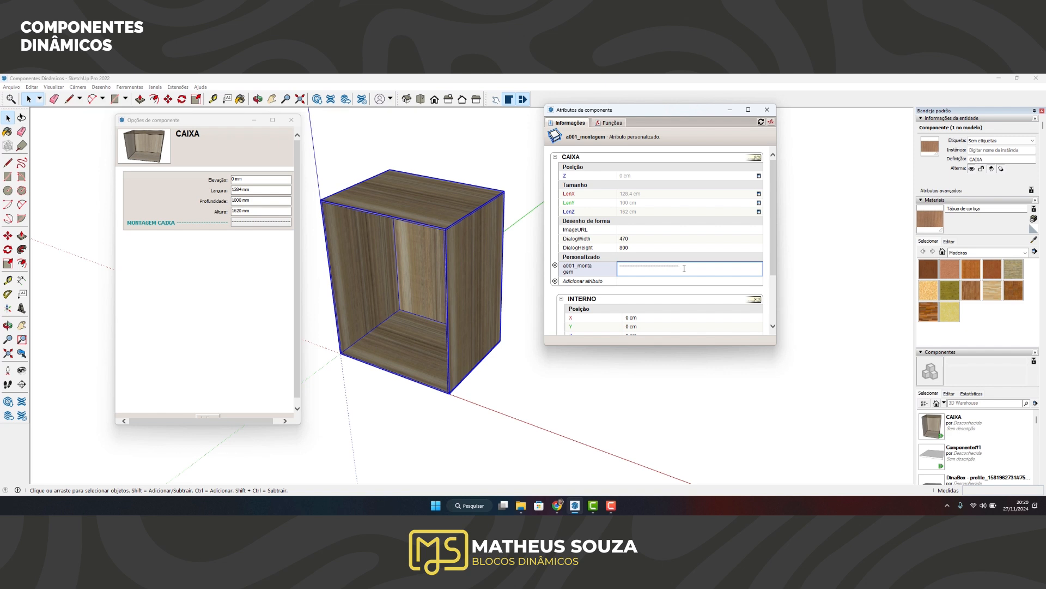
left_click(633, 249)
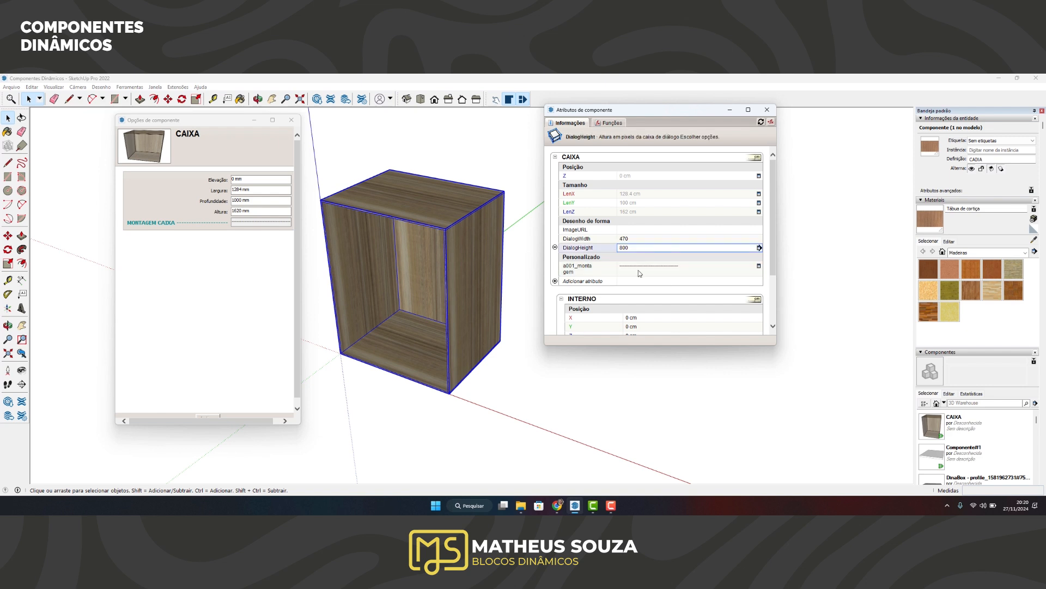
left_click(640, 272)
left_click(759, 266)
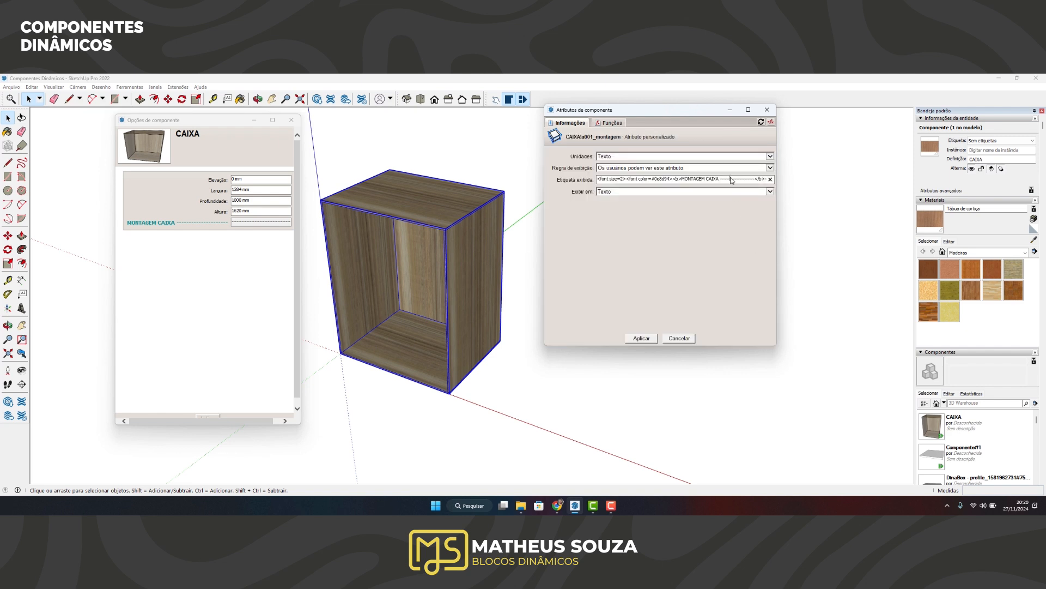
left_click(641, 338)
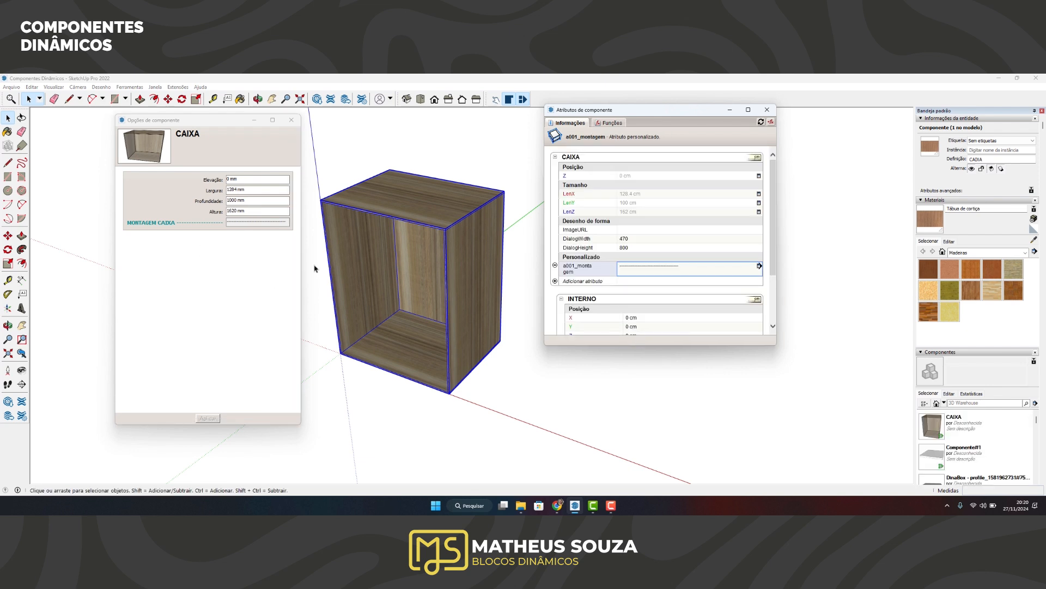
Add one more dash to the end of the a001_montagem separator value
left_click(717, 271)
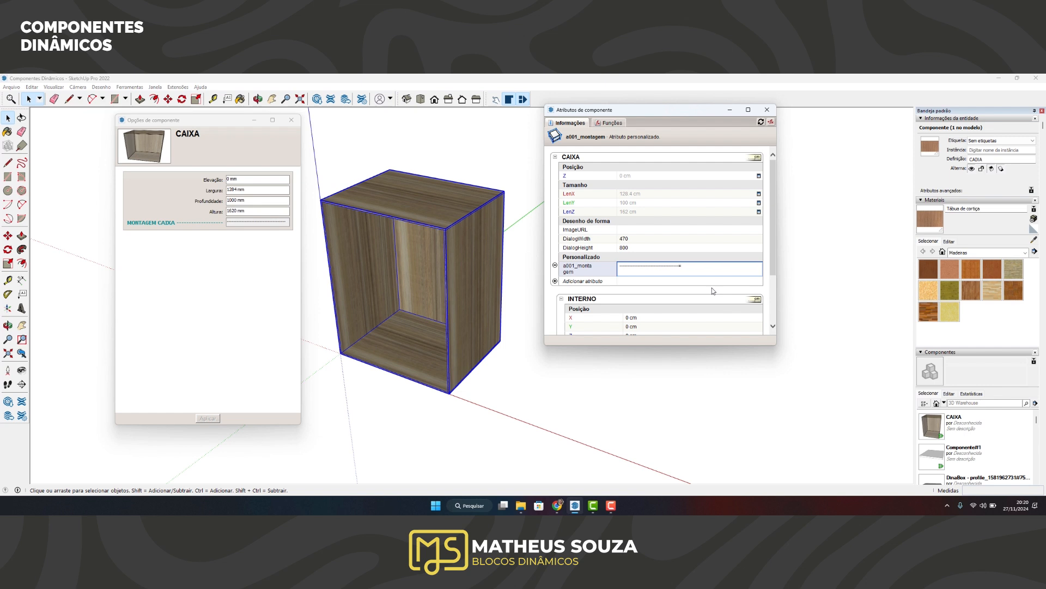
type("-")
key("Return")
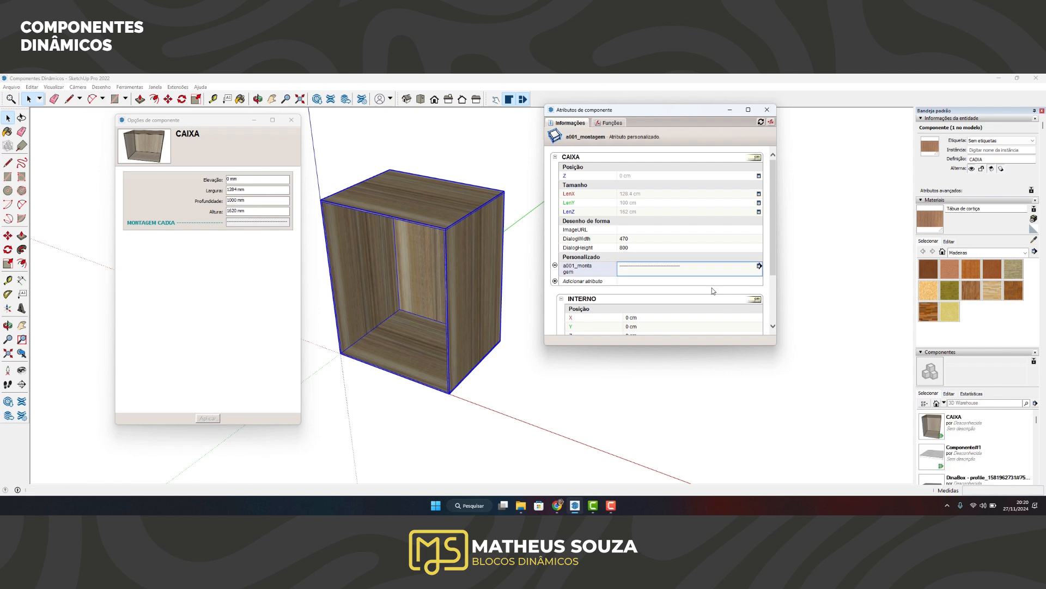